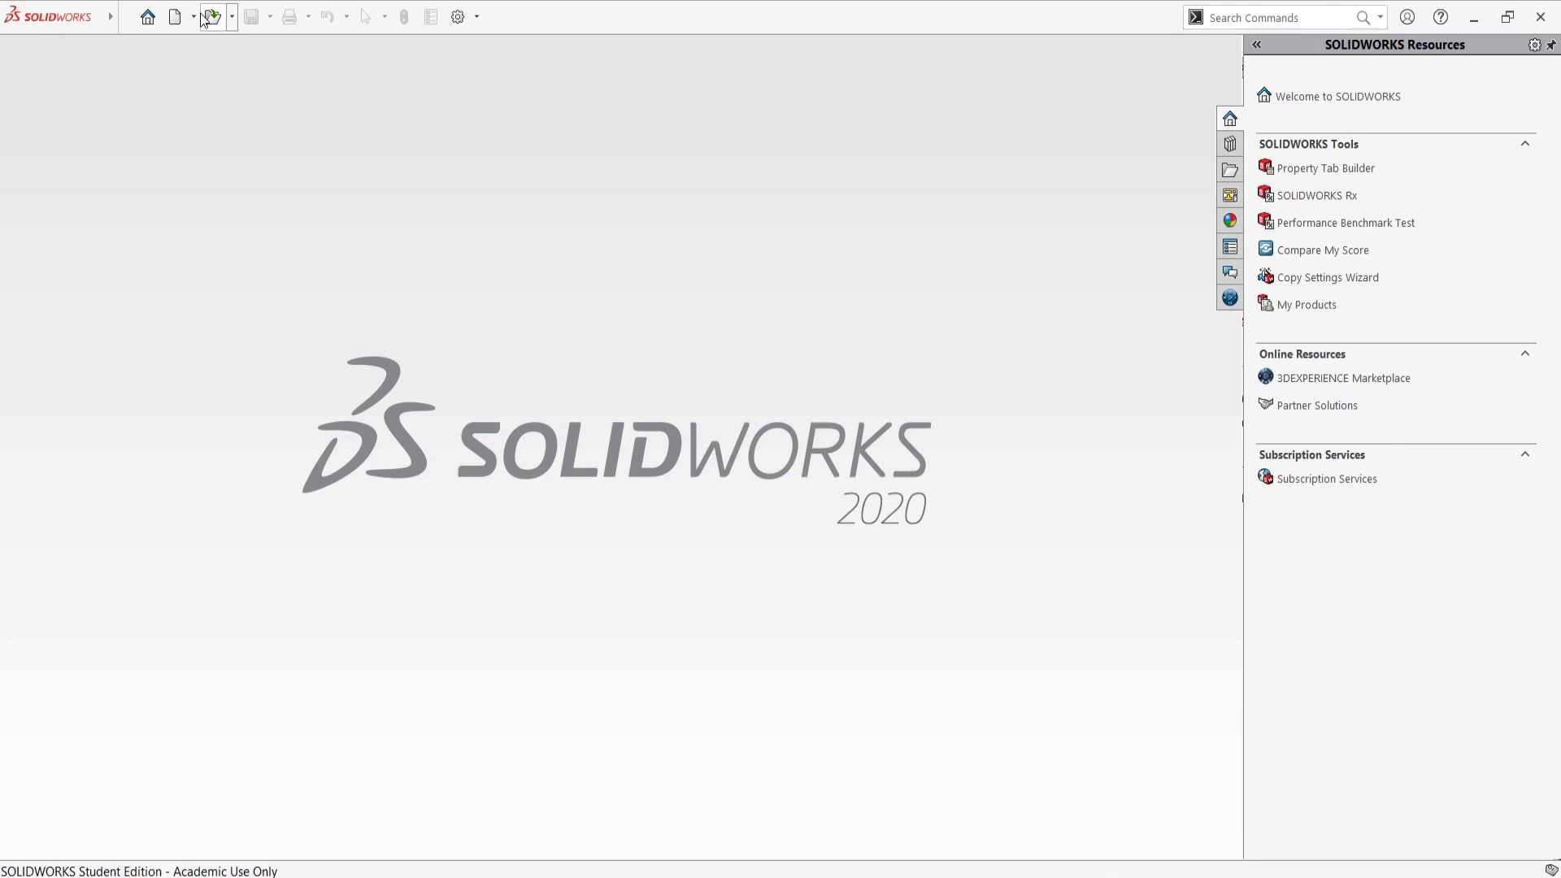
Step: Open Cracking the CSWE Ep 11 Part 1.IGS after reviewing its import options
left_click(203, 18)
left_click(205, 18)
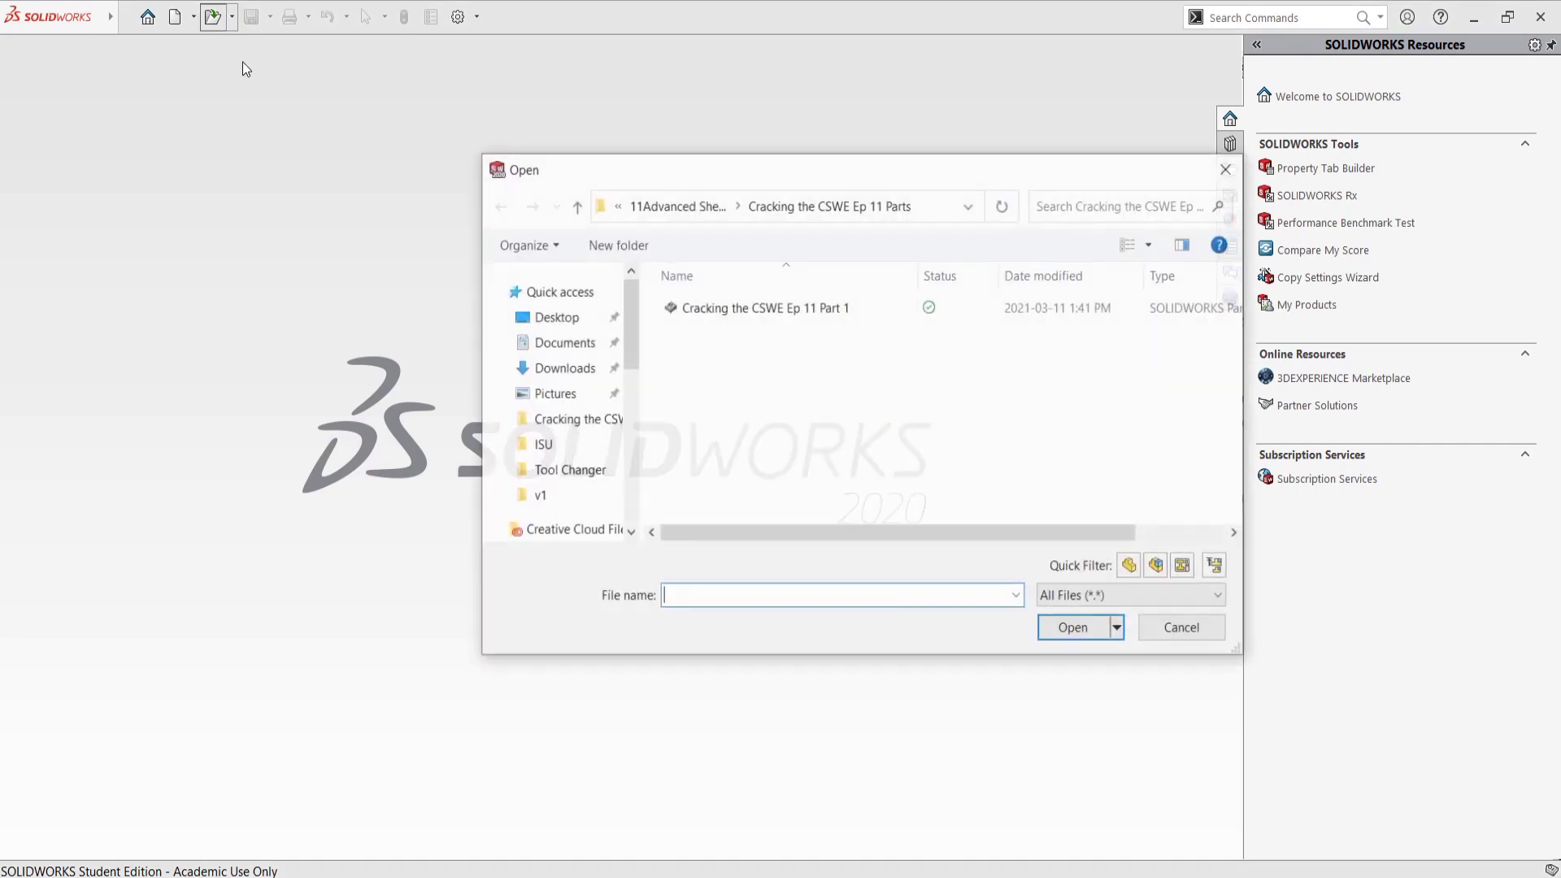
left_click(774, 307)
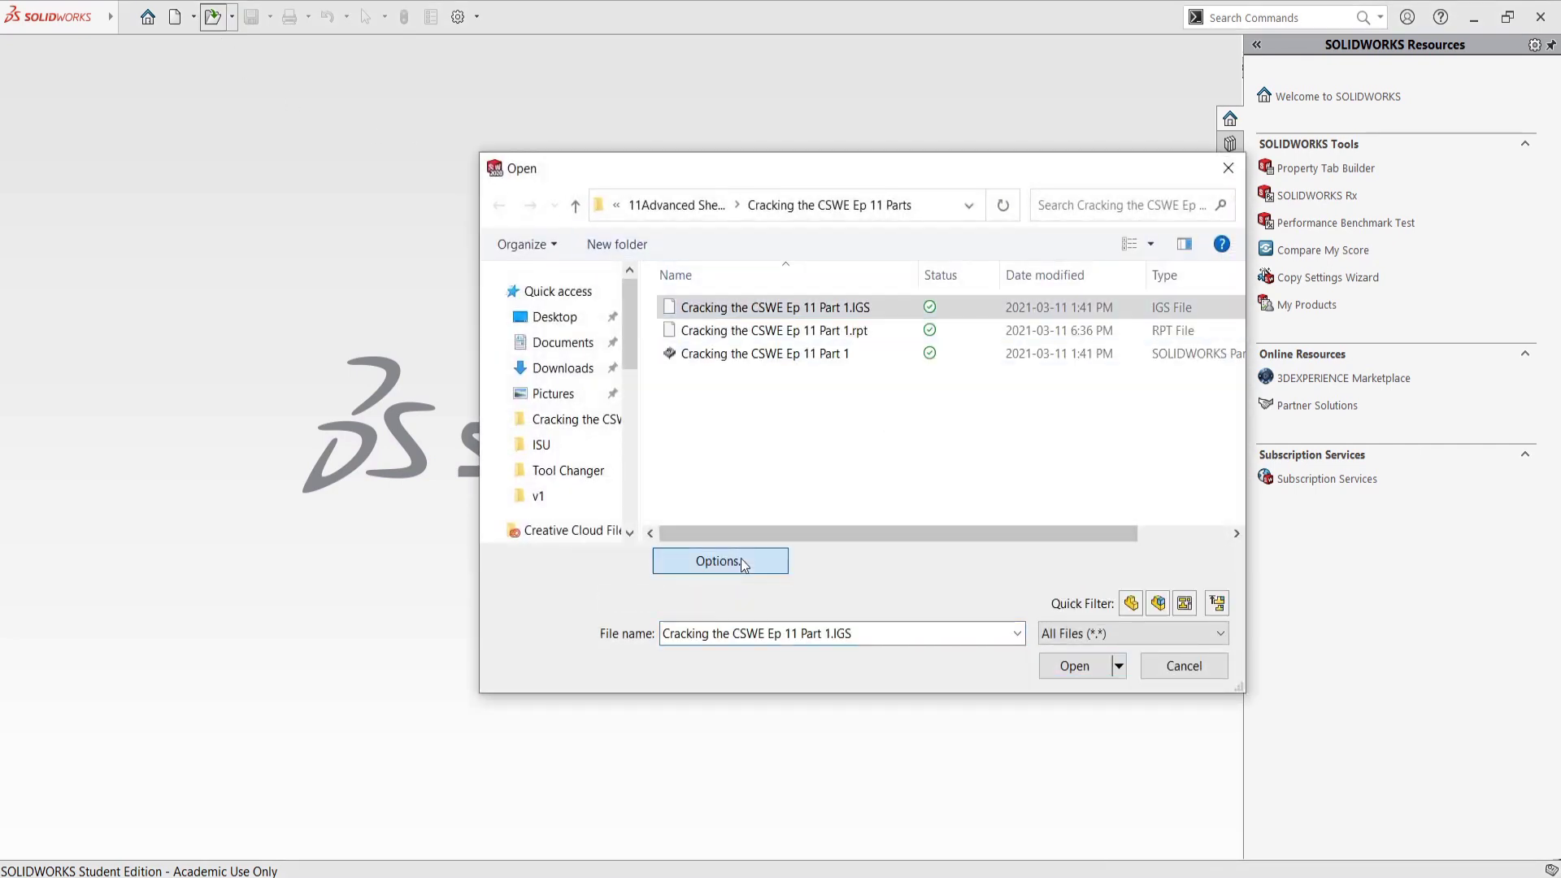
left_click(721, 561)
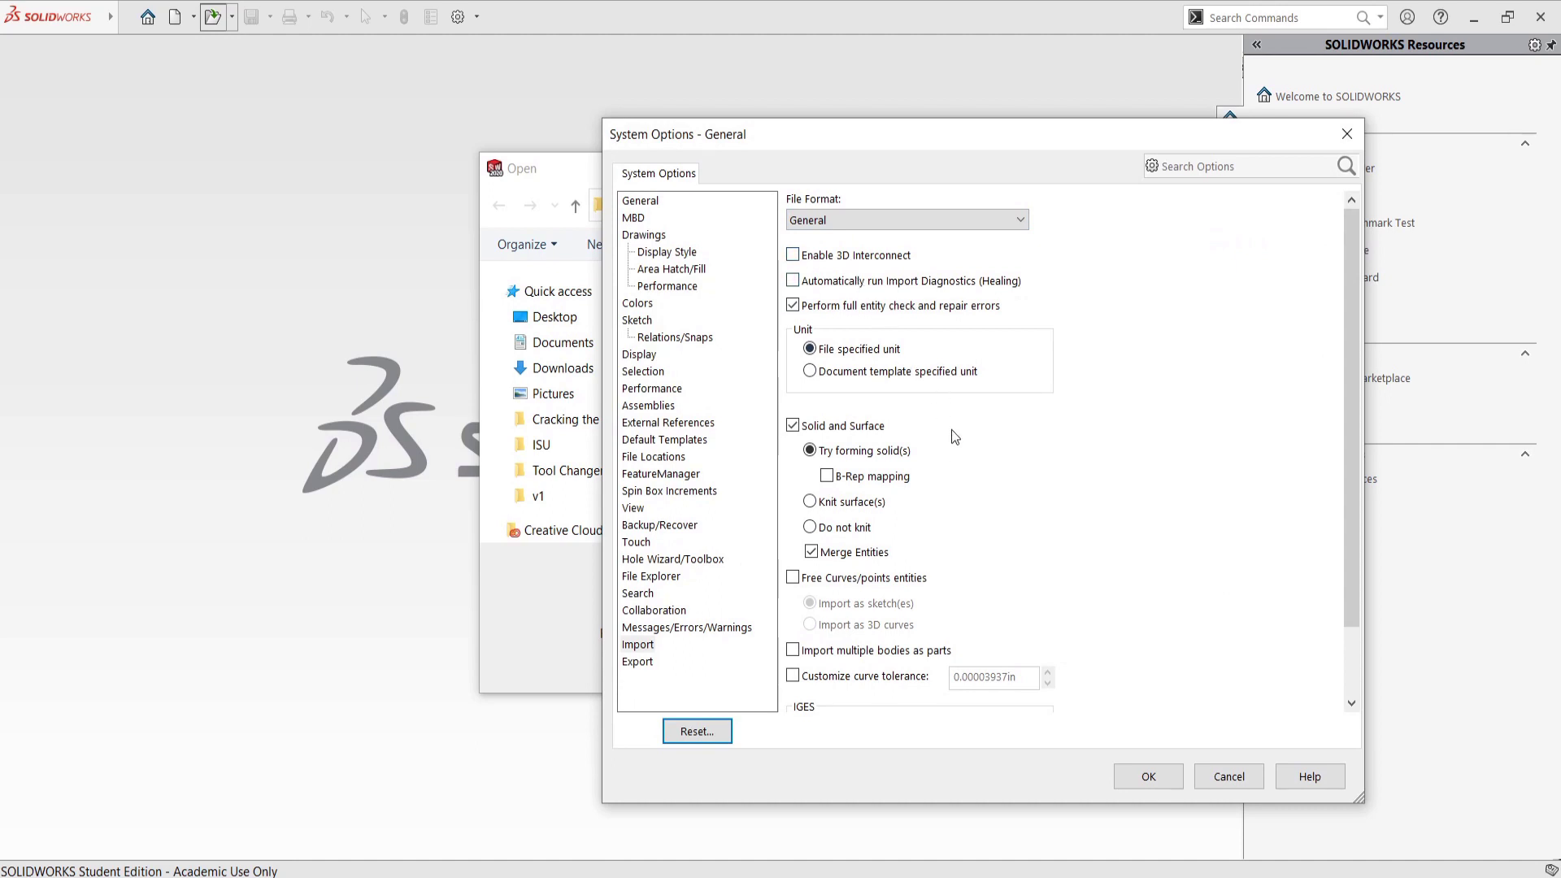
scroll(961, 495, "down", 2)
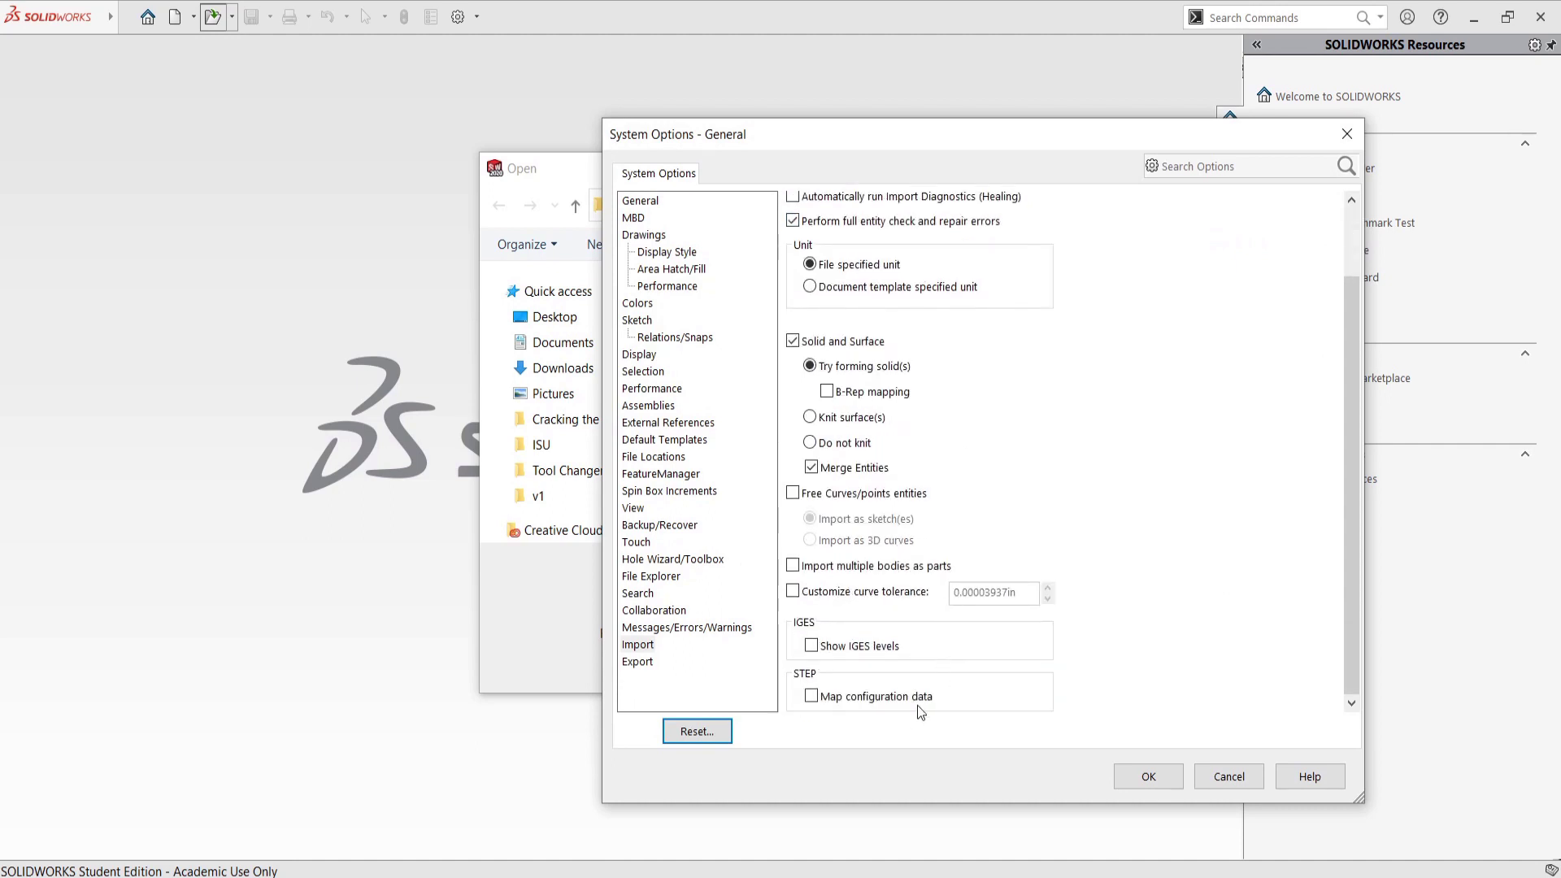
scroll(960, 463, "up", 3)
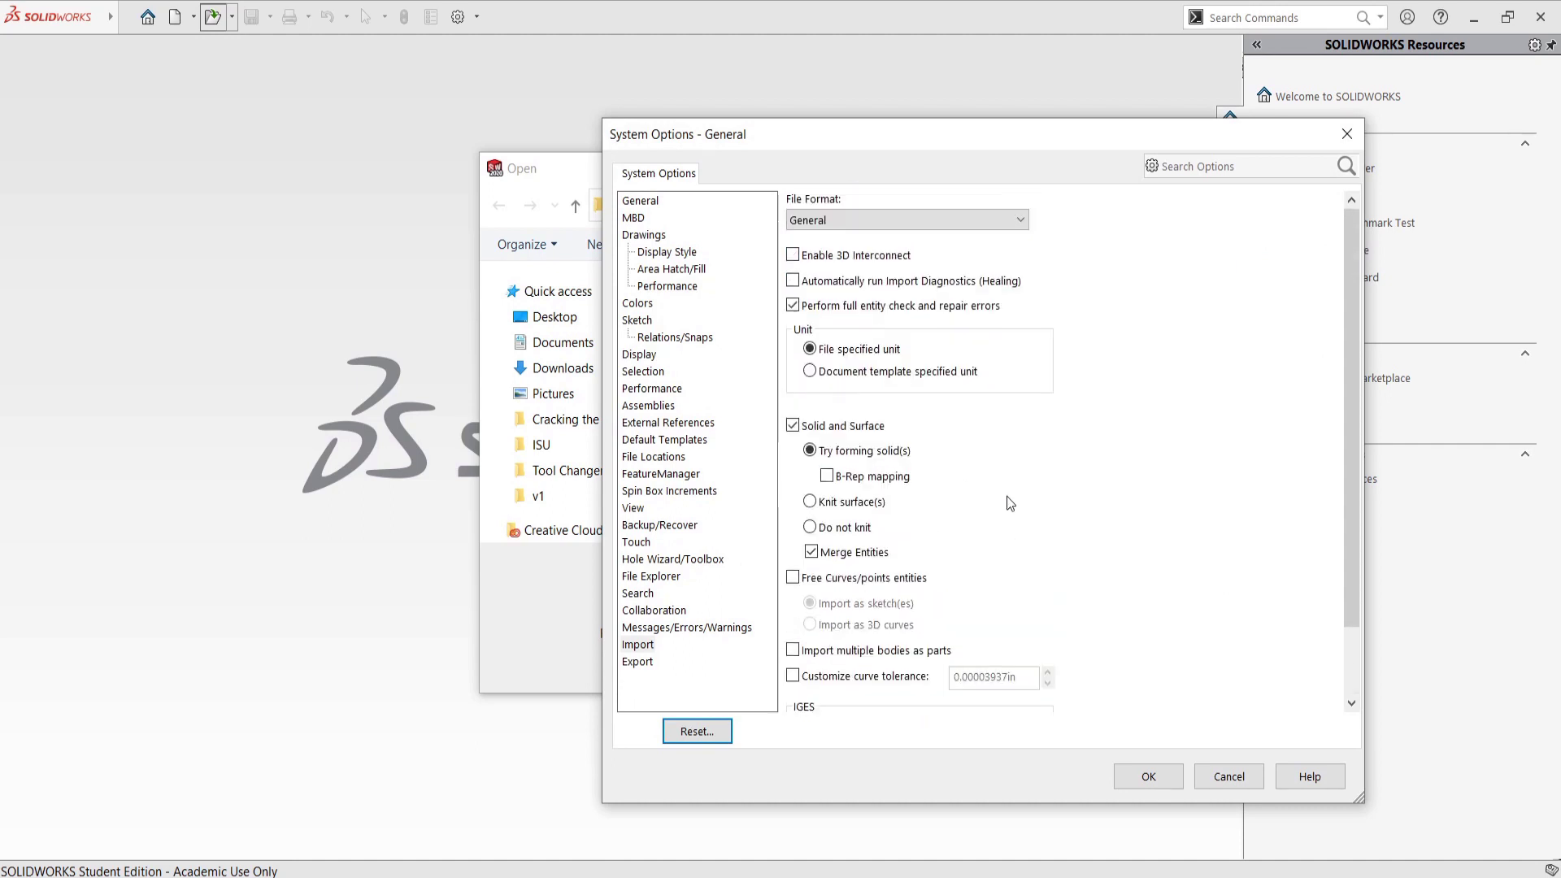
left_click(1138, 773)
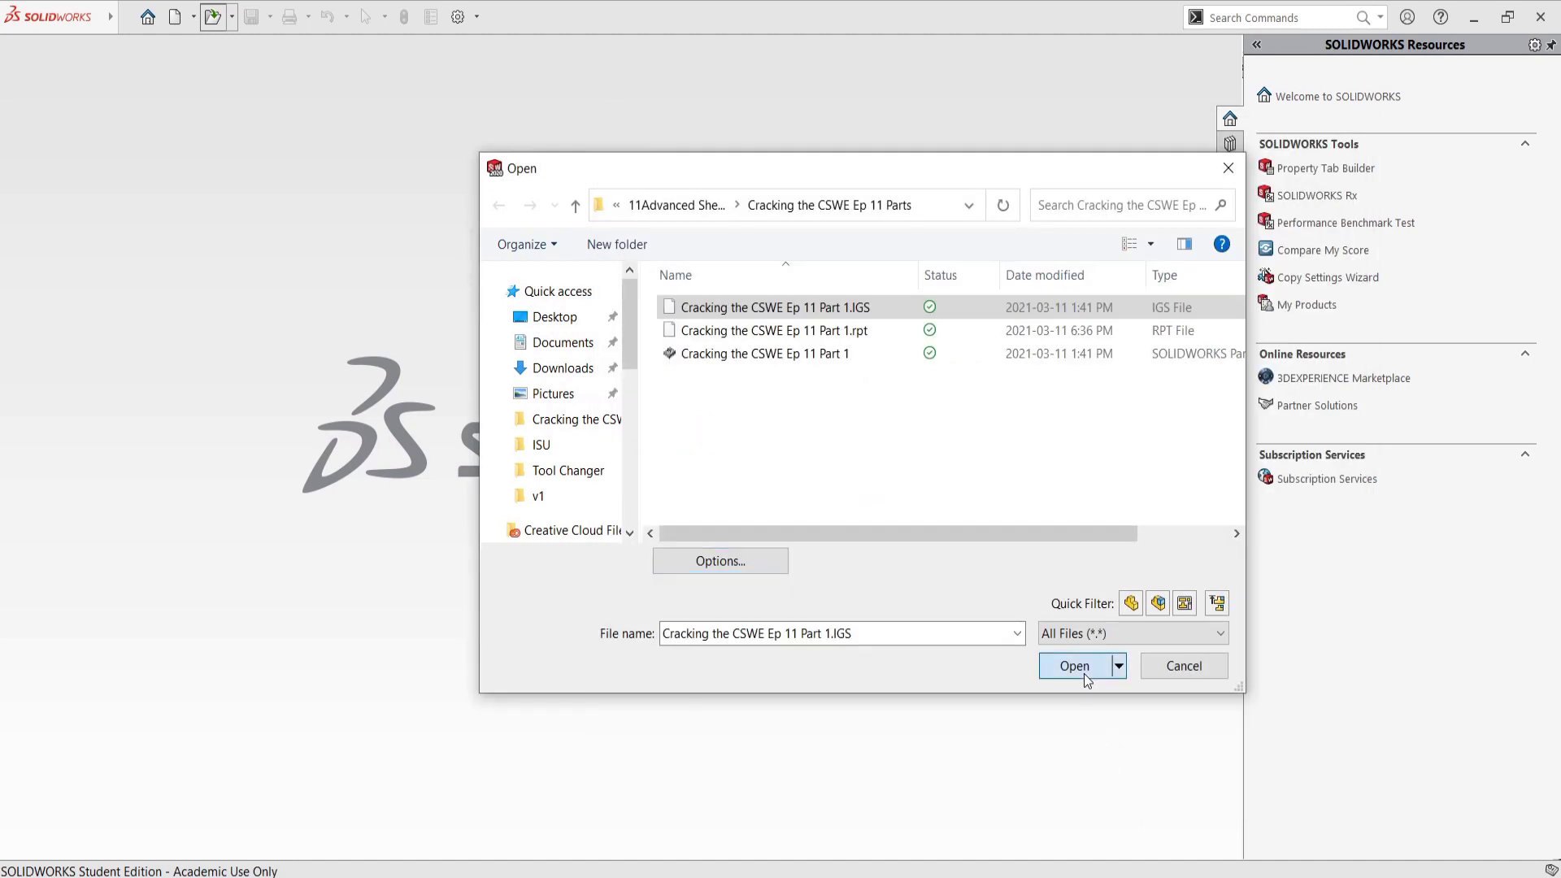
left_click(1074, 666)
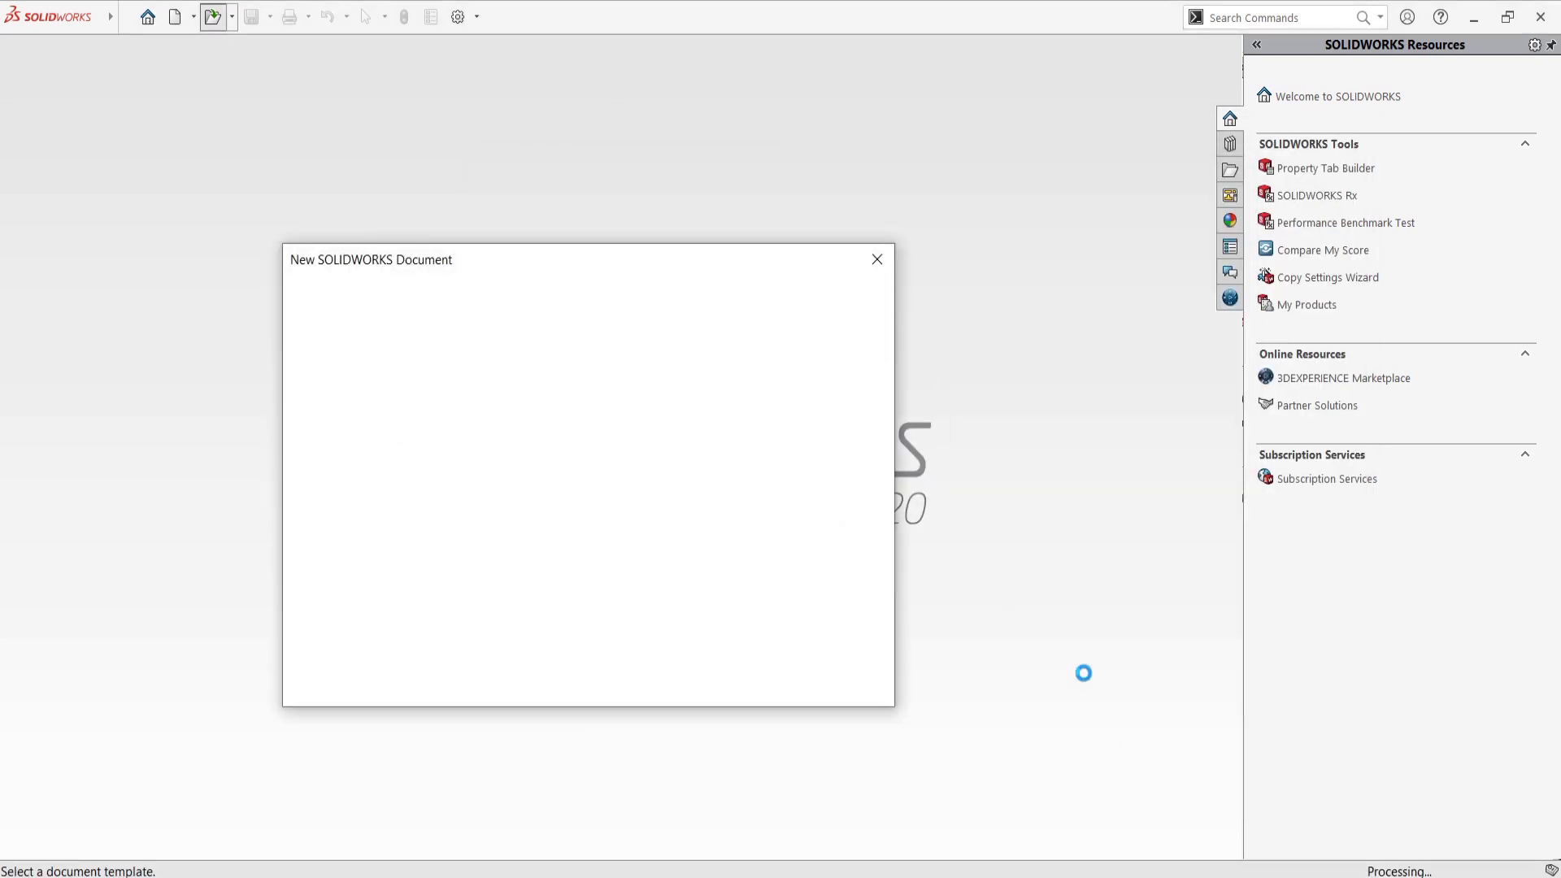
Step: Create the part from the SWL Template and decline FeatureWorks recognition
left_click(345, 326)
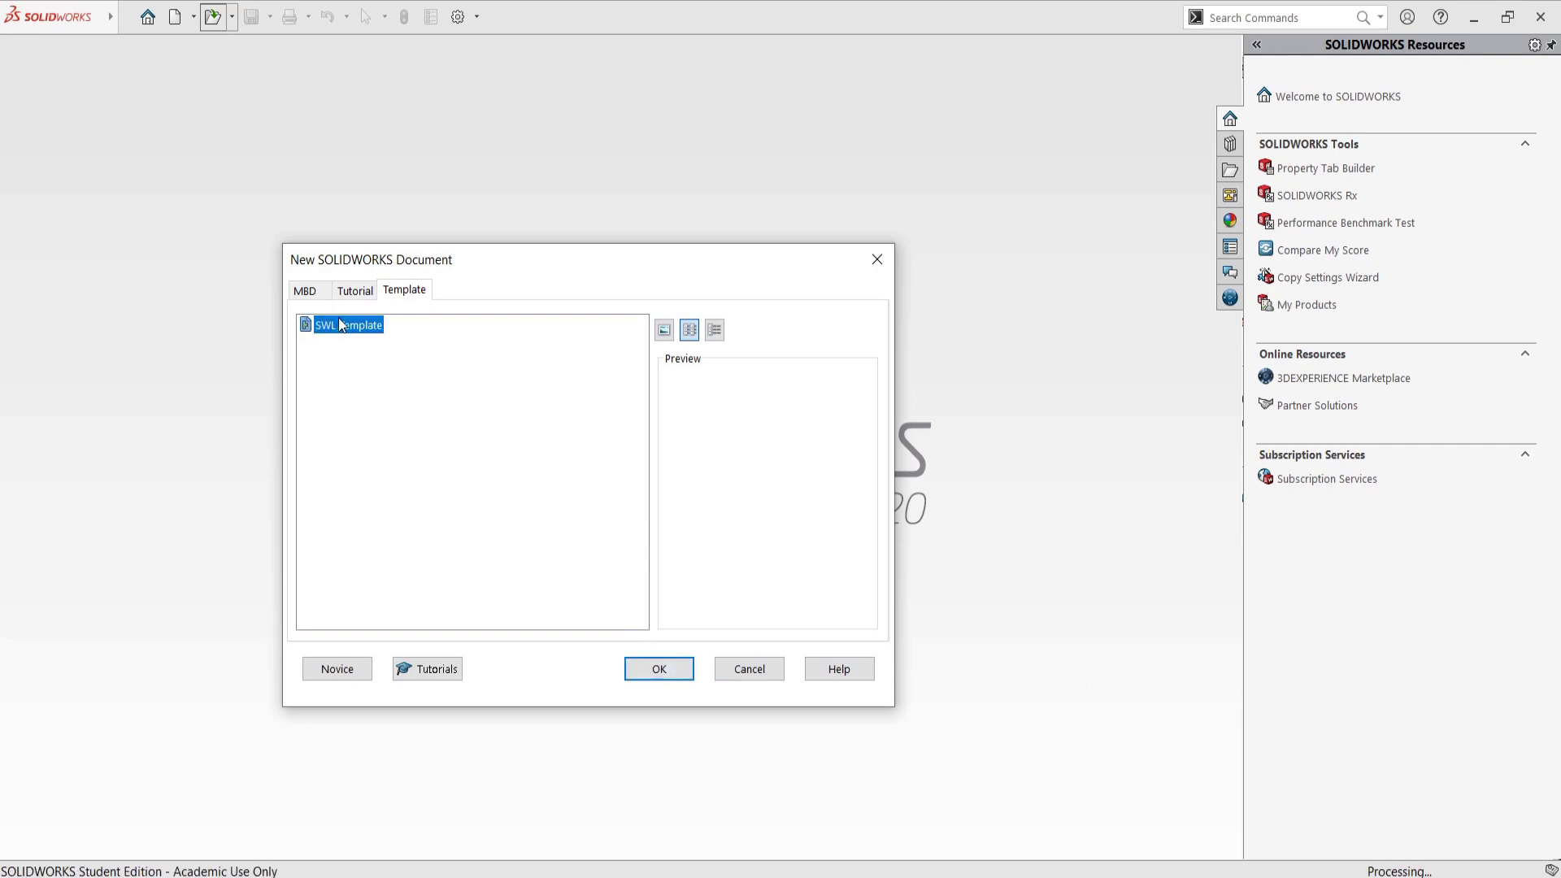
left_click(657, 669)
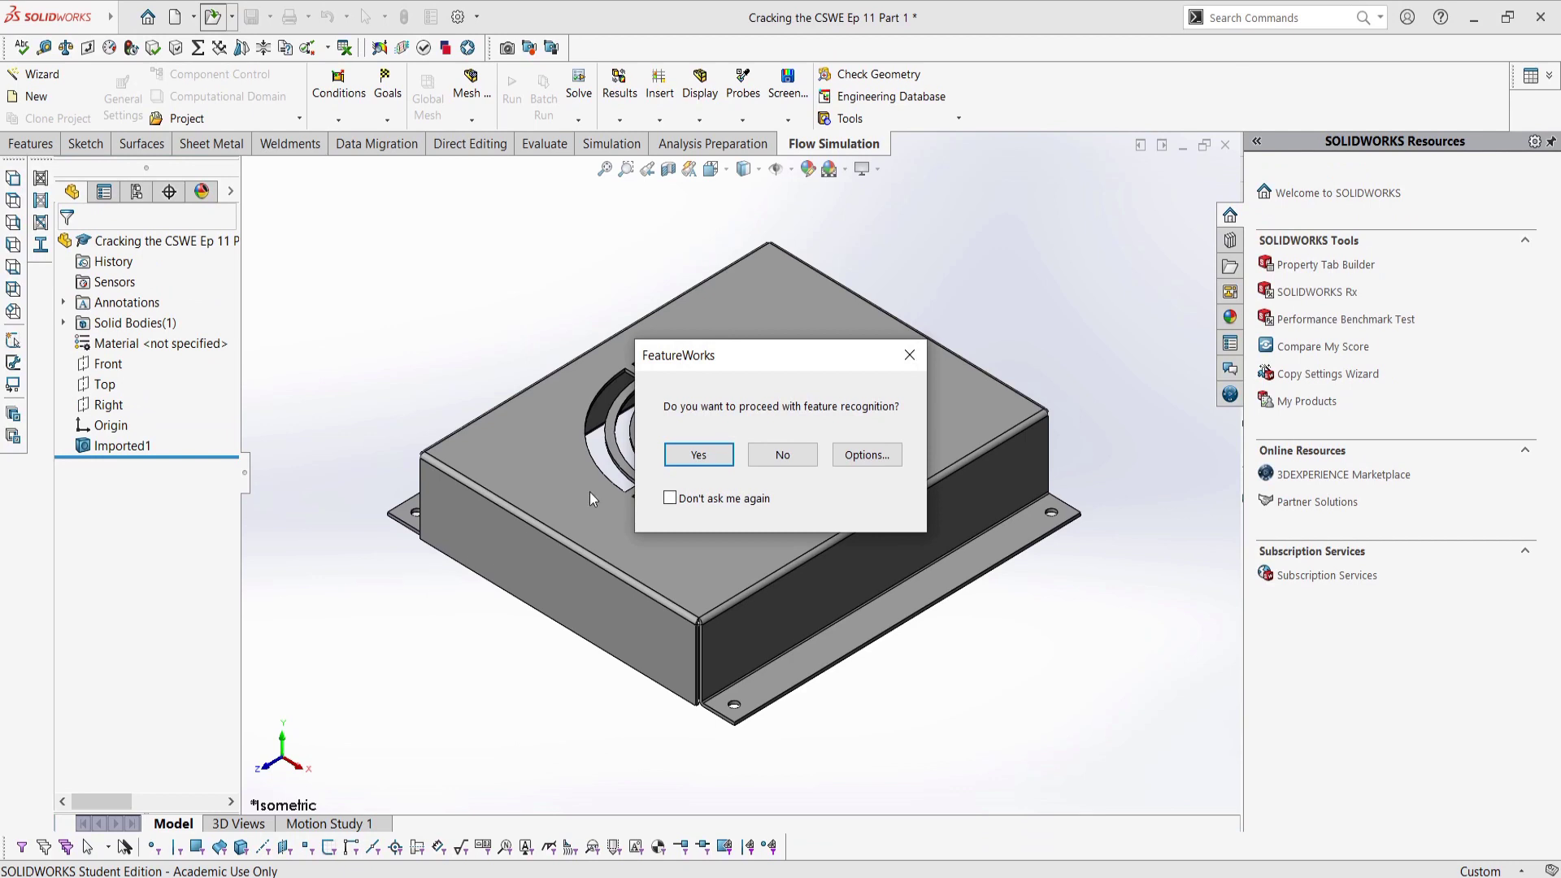
left_click(764, 460)
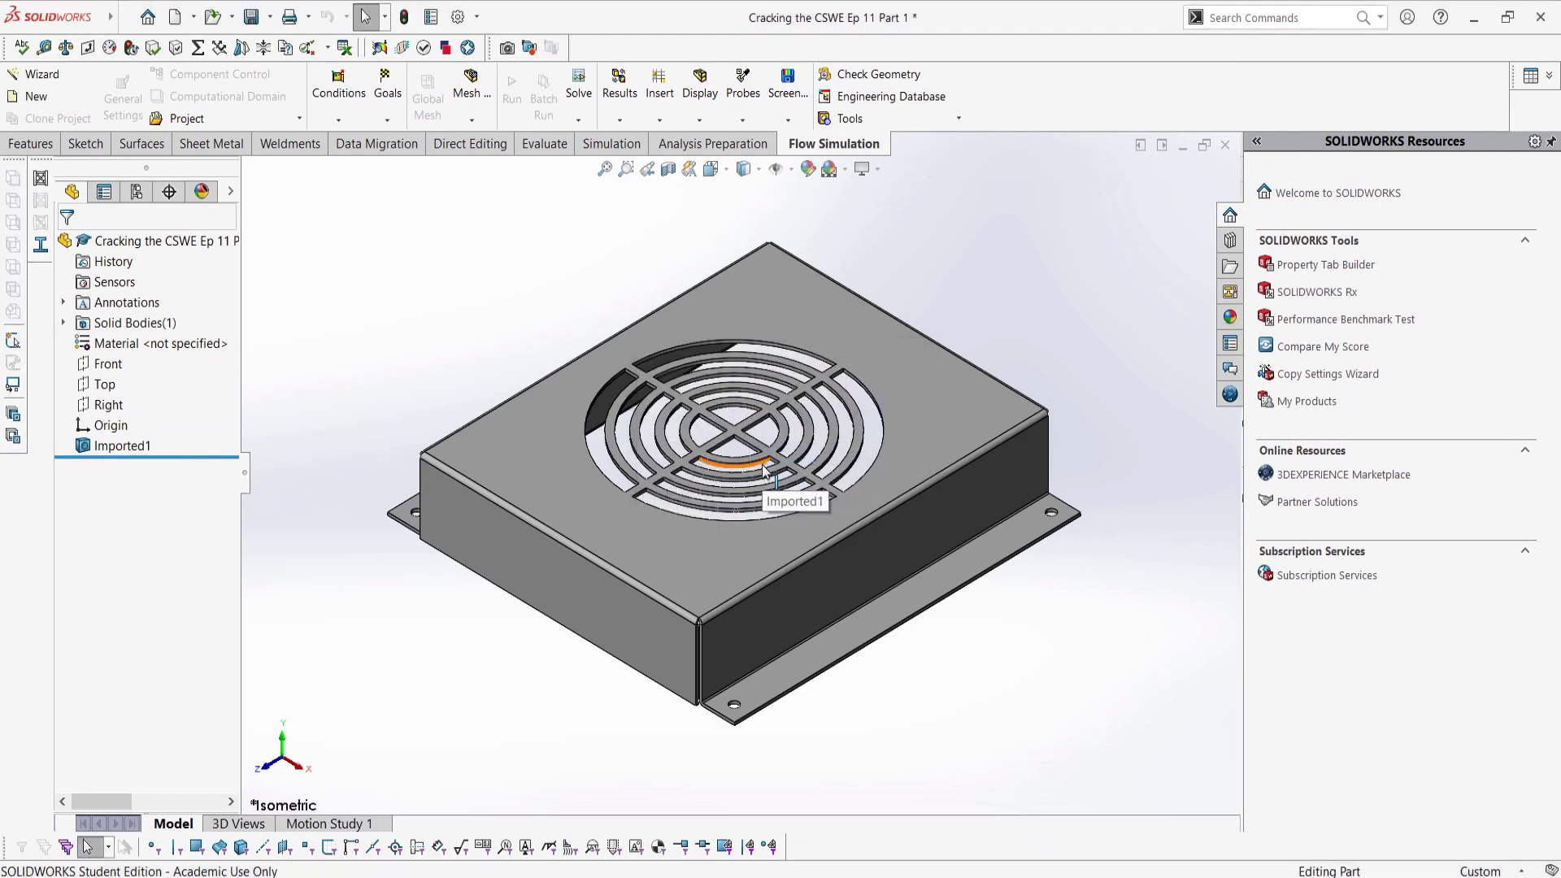
left_click(213, 144)
Step: Convert to sheet metal: top face fixed, 0.08000in thickness, 0.02900in bend radius, all bends collected
left_click(99, 93)
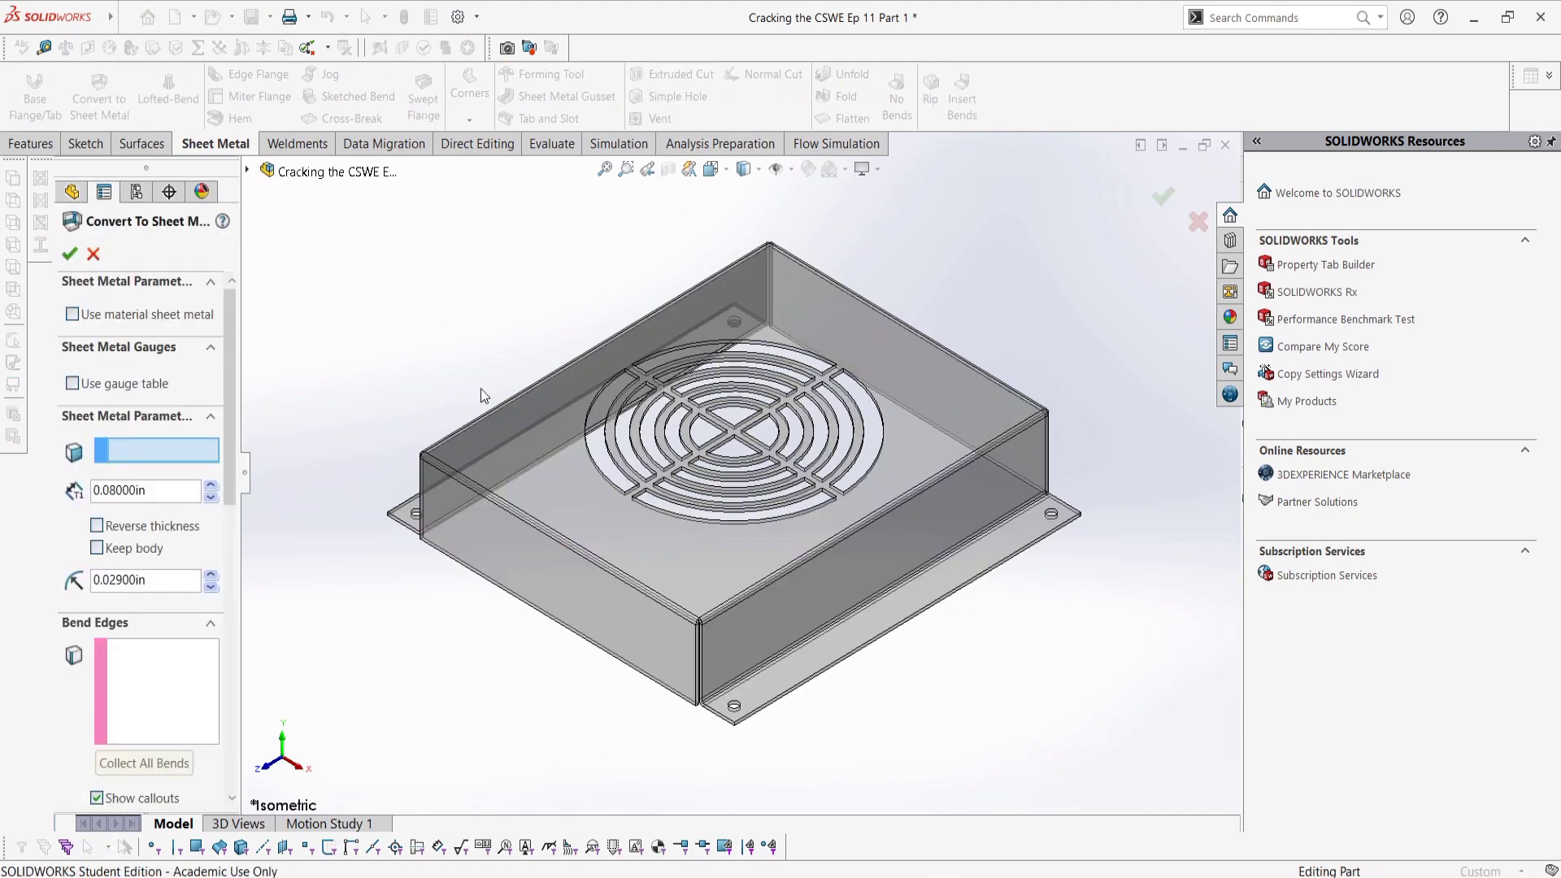
left_click(521, 483)
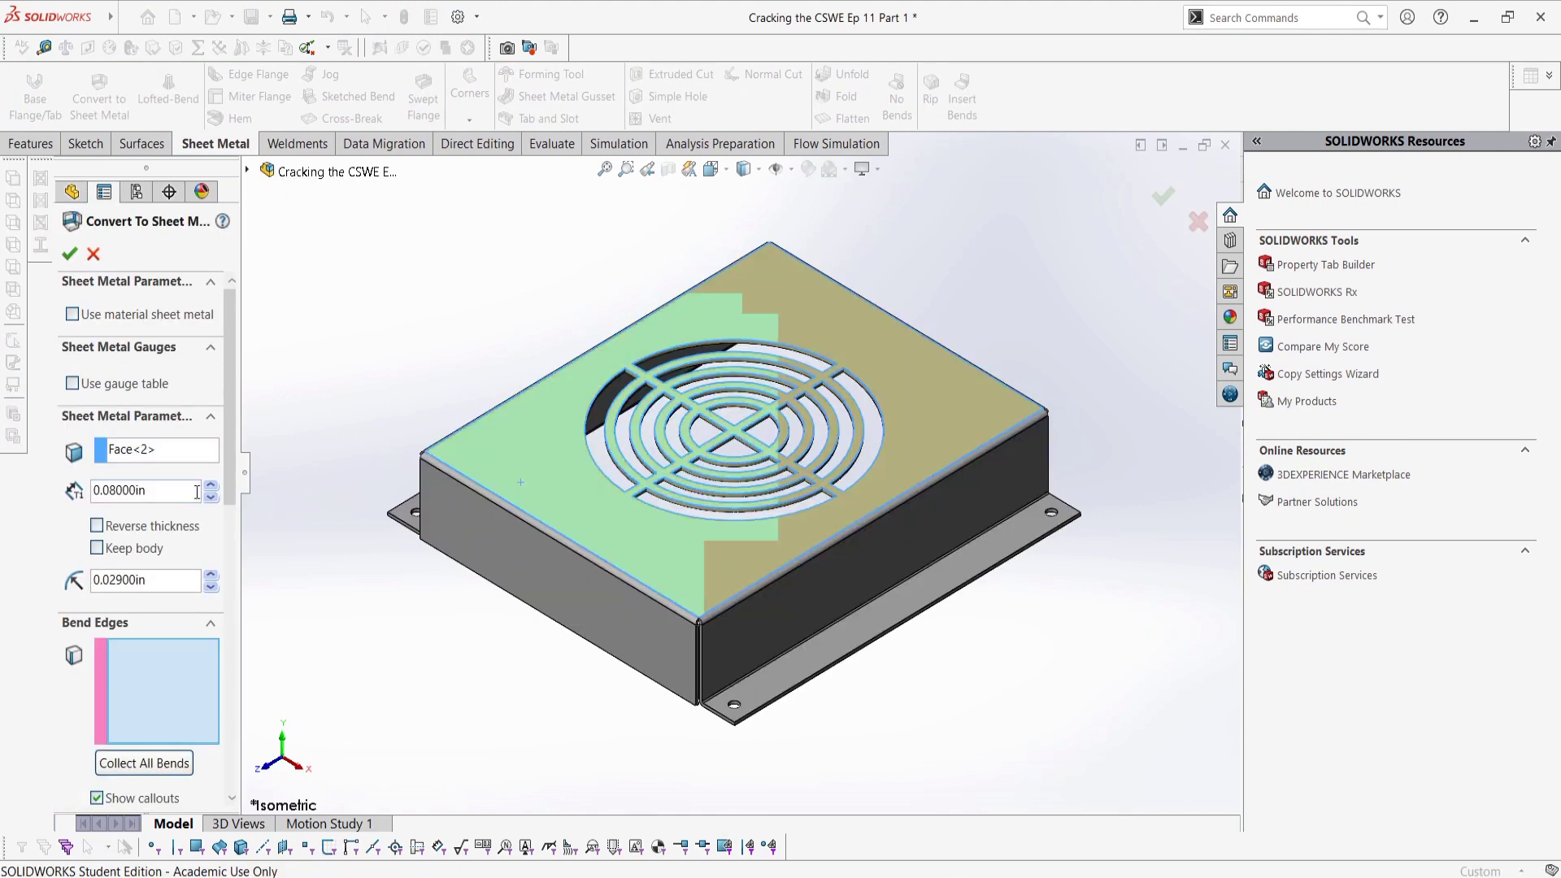
double_click(147, 491)
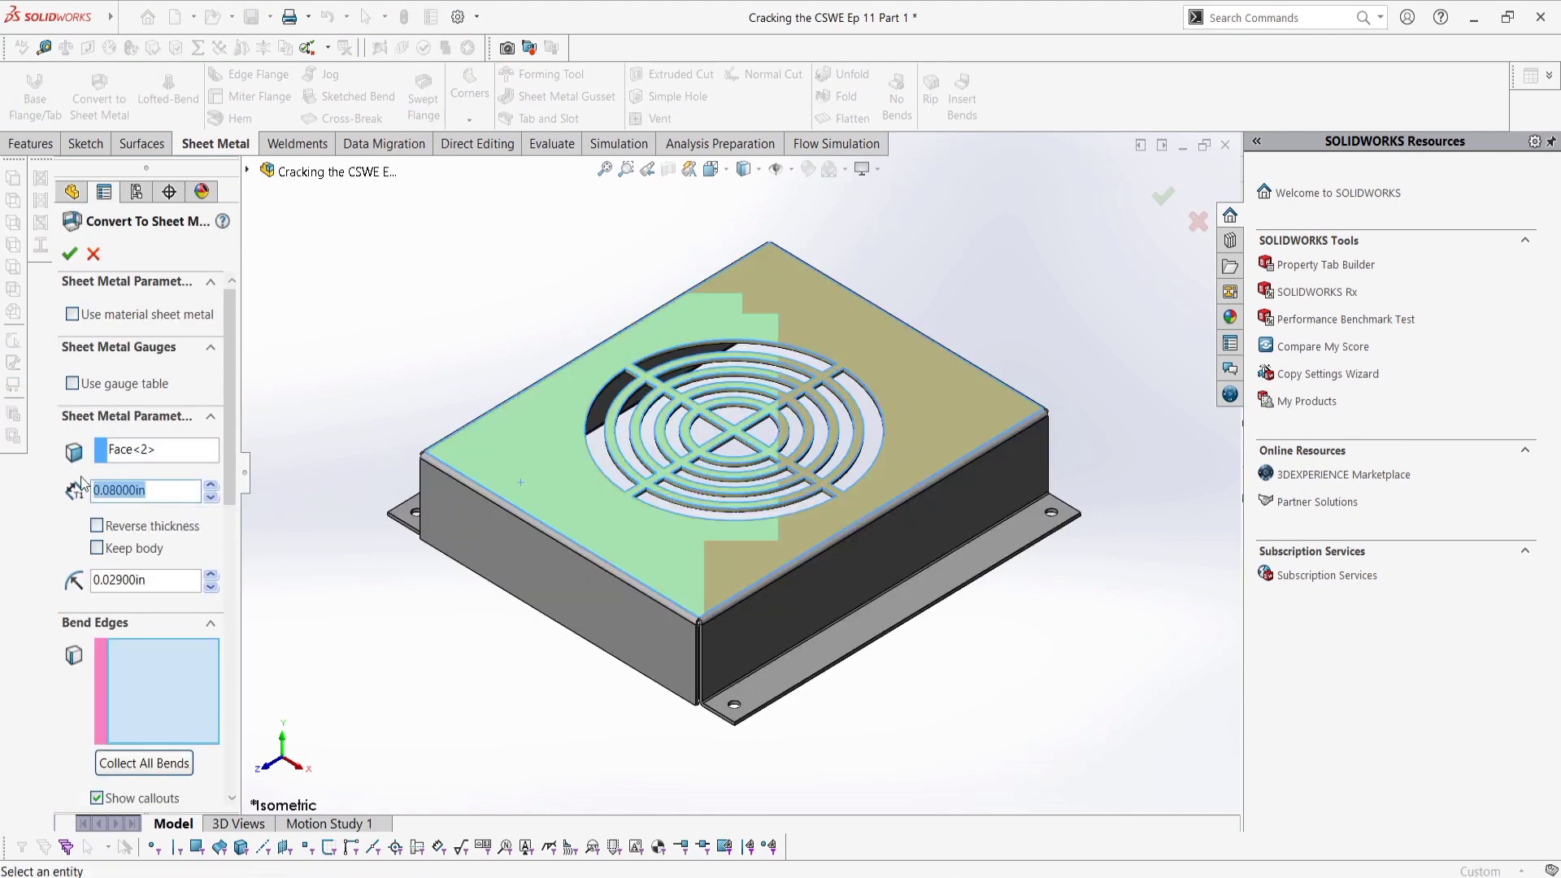
double_click(162, 579)
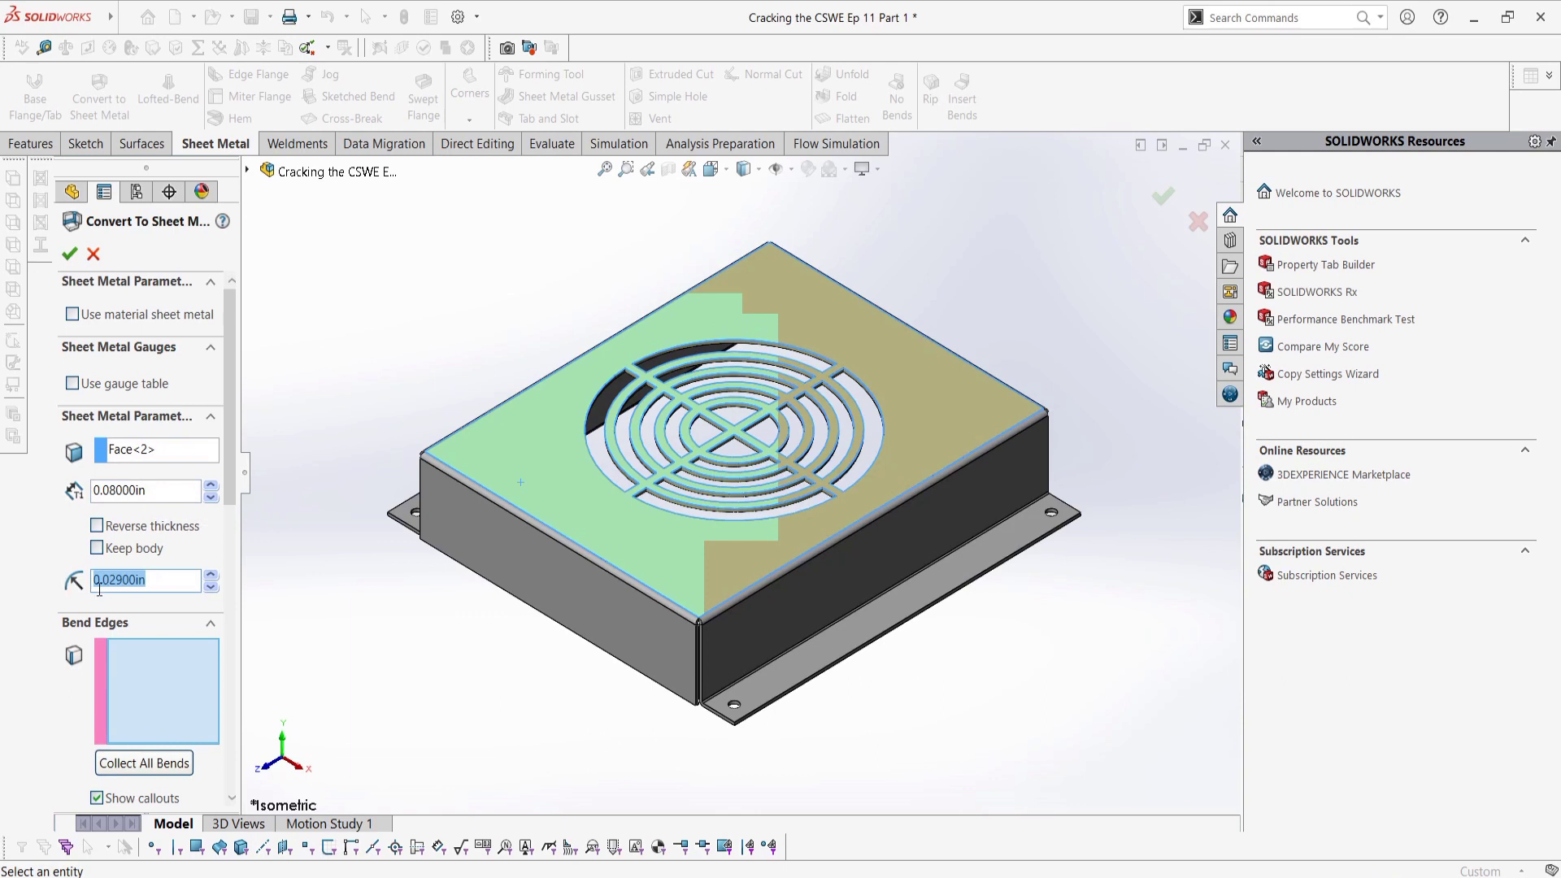
scroll(187, 600, "down", 3)
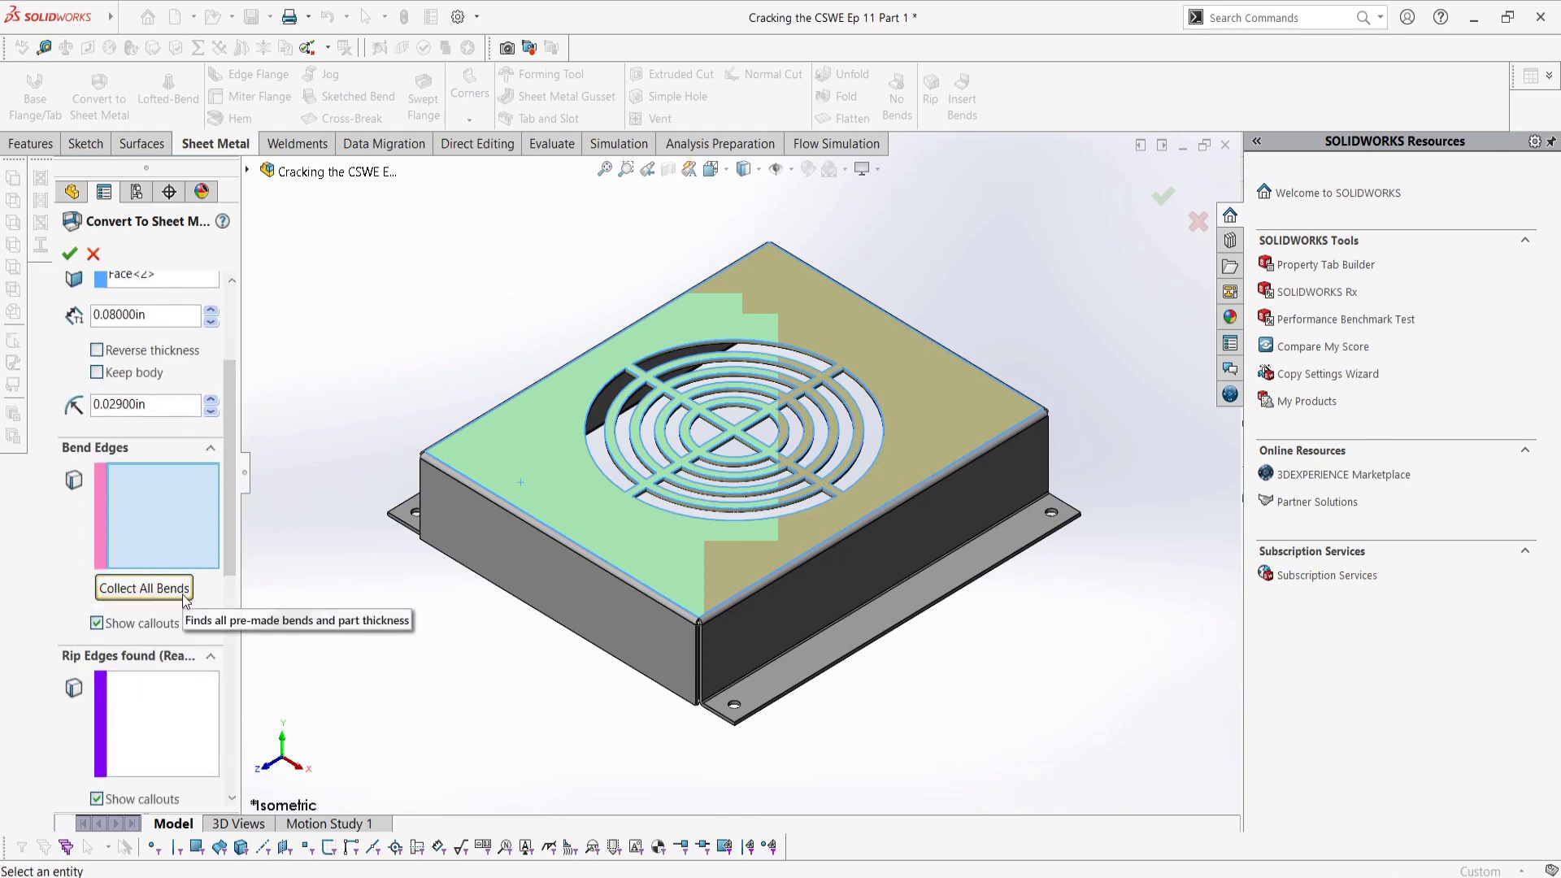
left_click(185, 600)
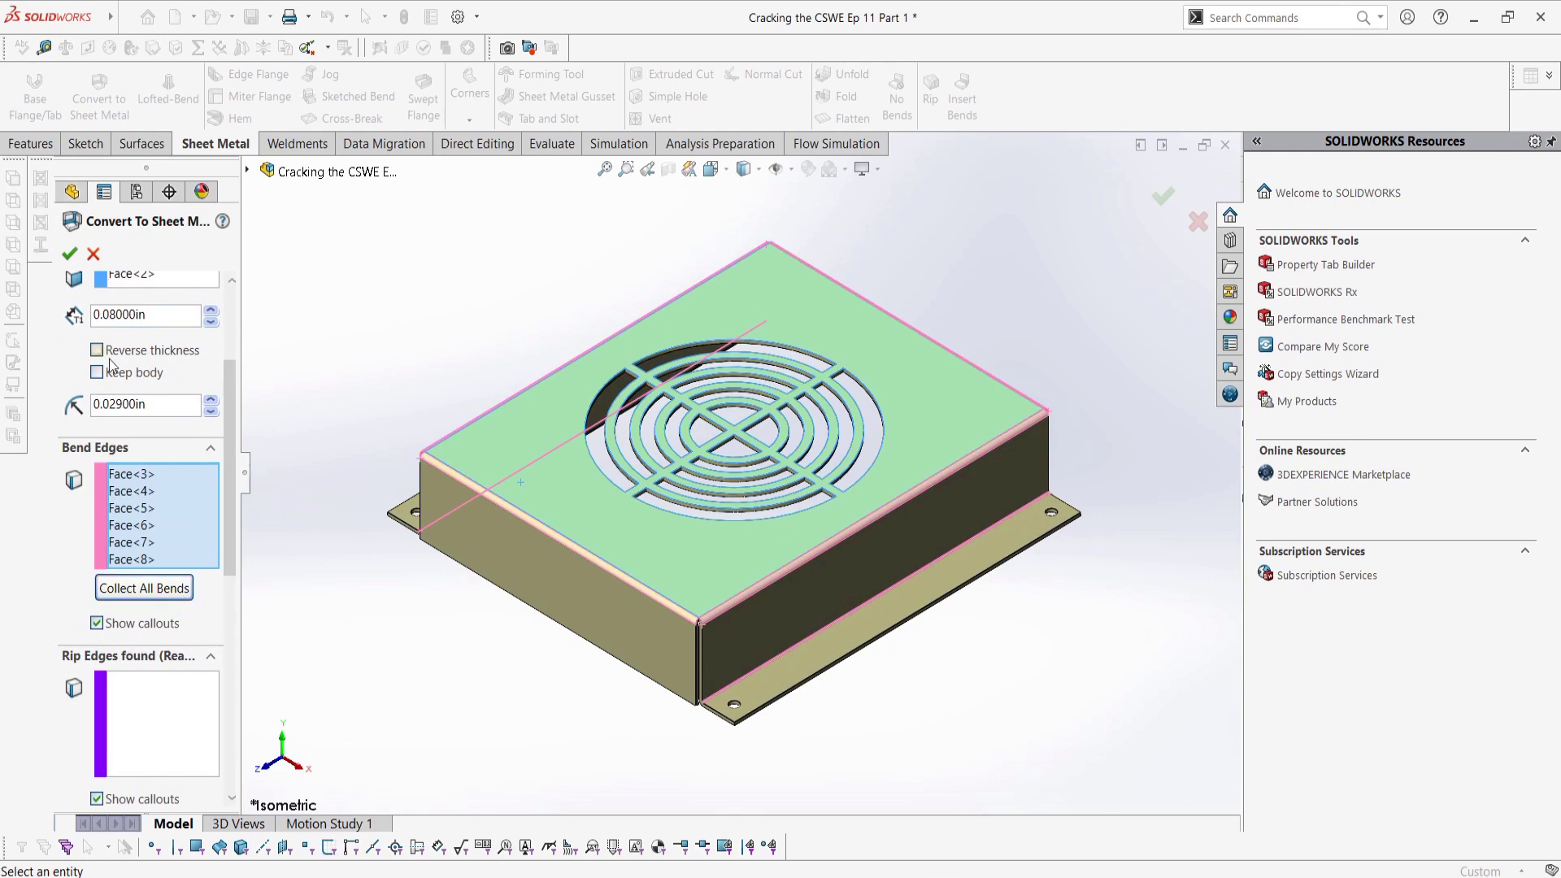
scroll(148, 580, "down", 3)
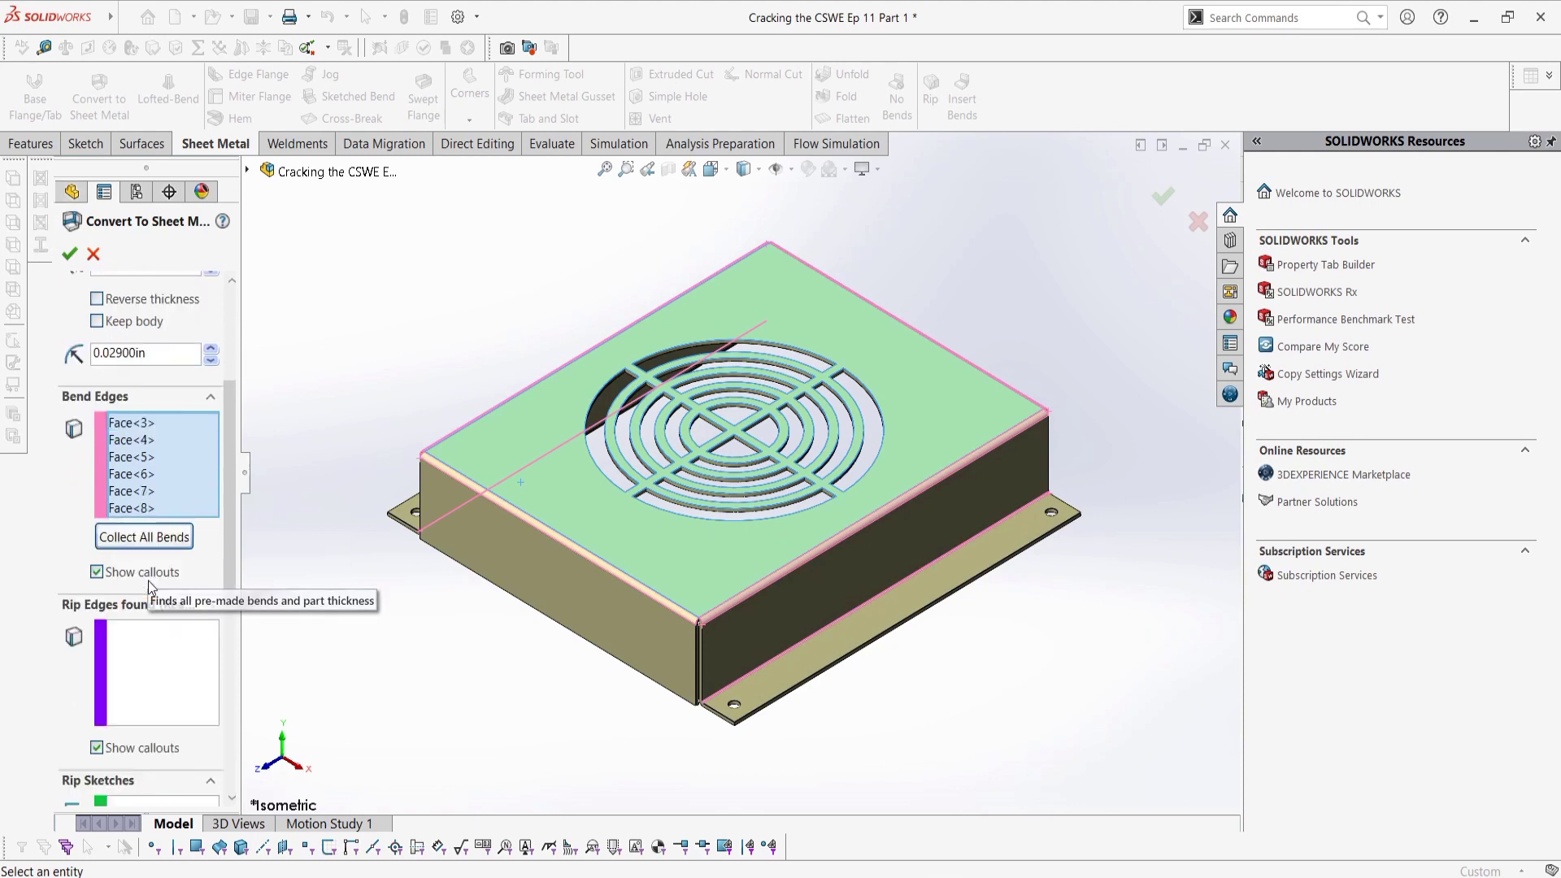
scroll(232, 556, "down", 10)
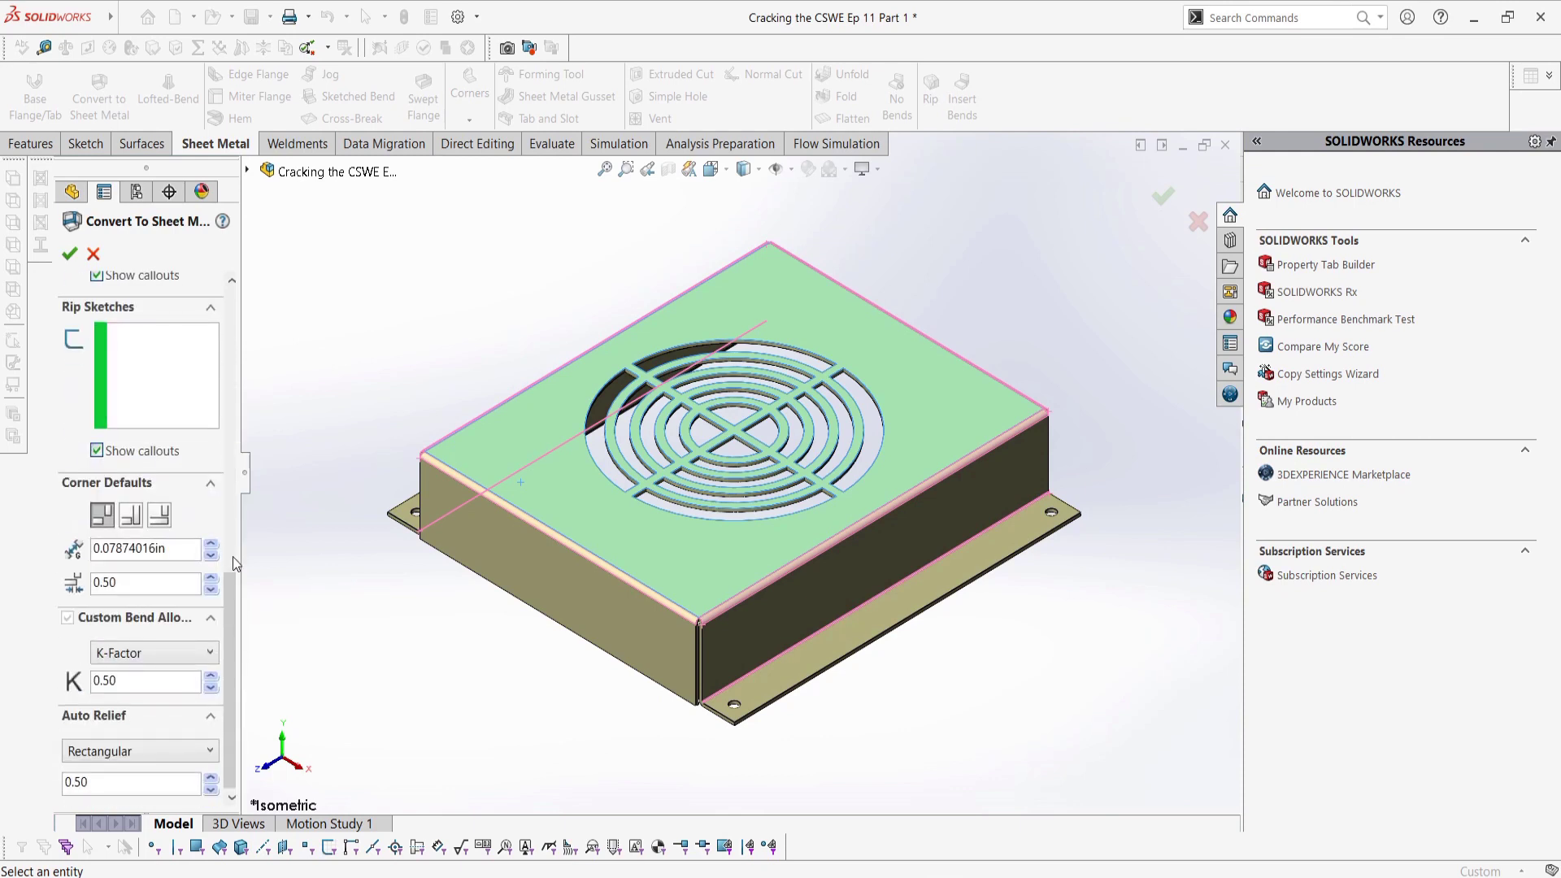
scroll(232, 557, "up", 2)
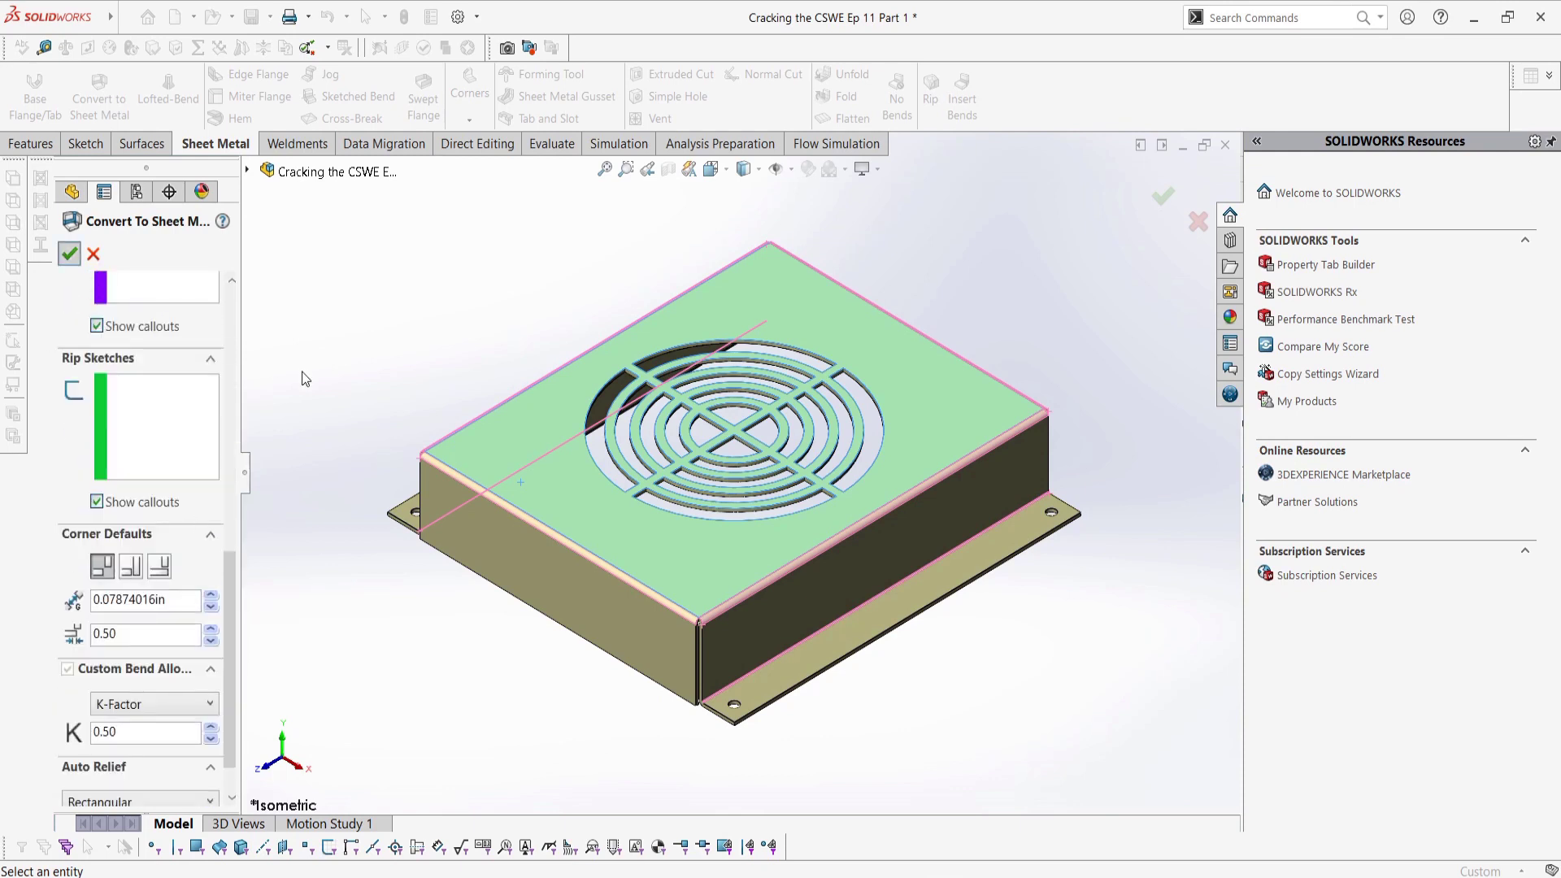
key("Return")
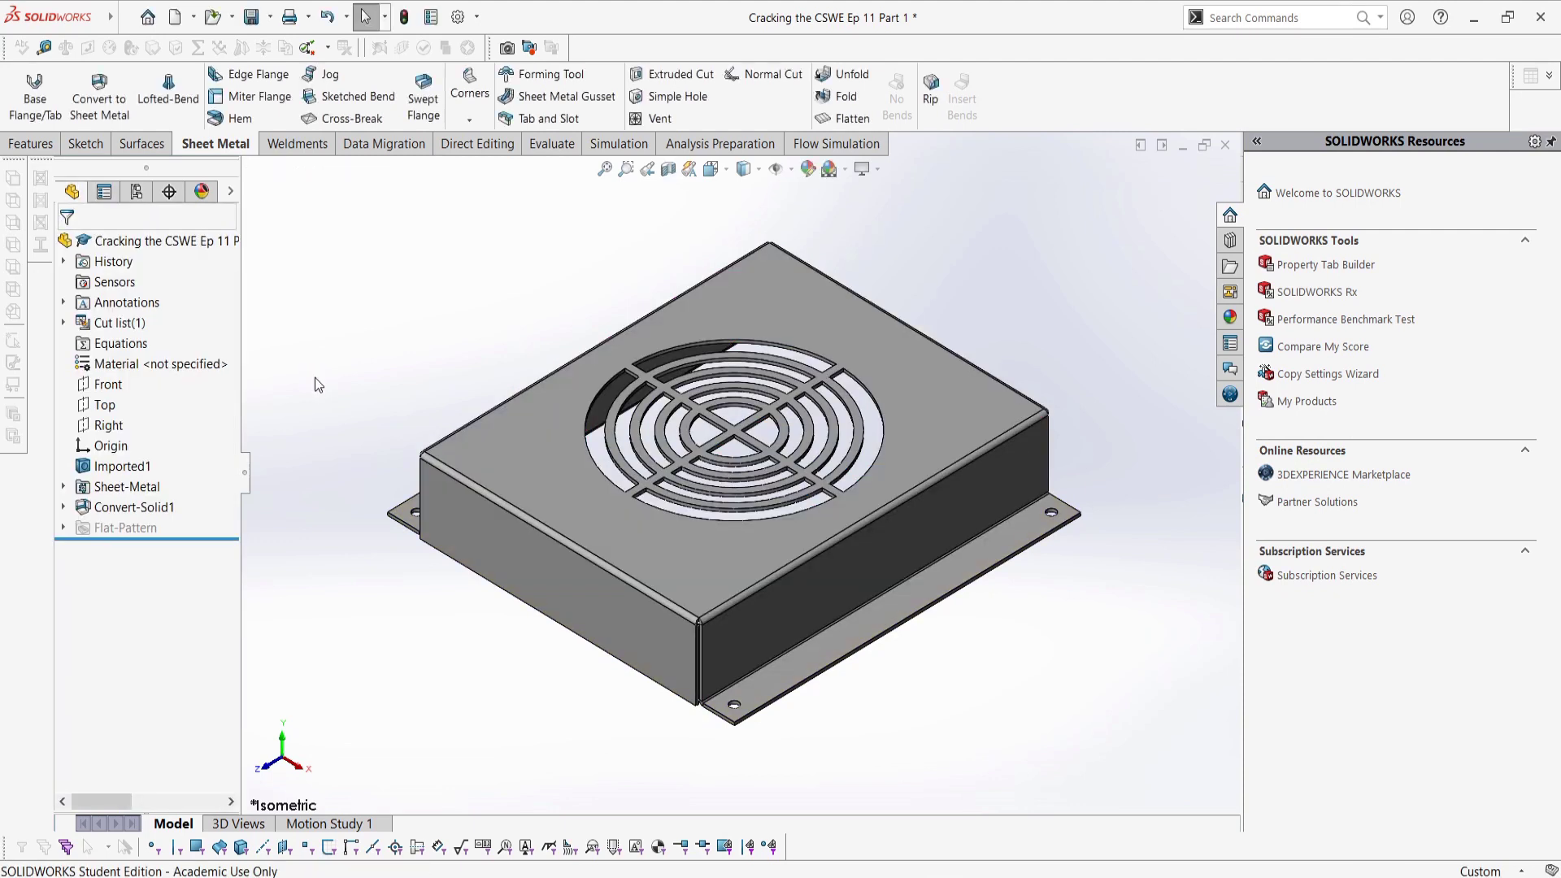
Step: Inspect the flat pattern, then return the enclosure to its formed shape for unfolding
middle_click_drag(363, 413, 472, 452)
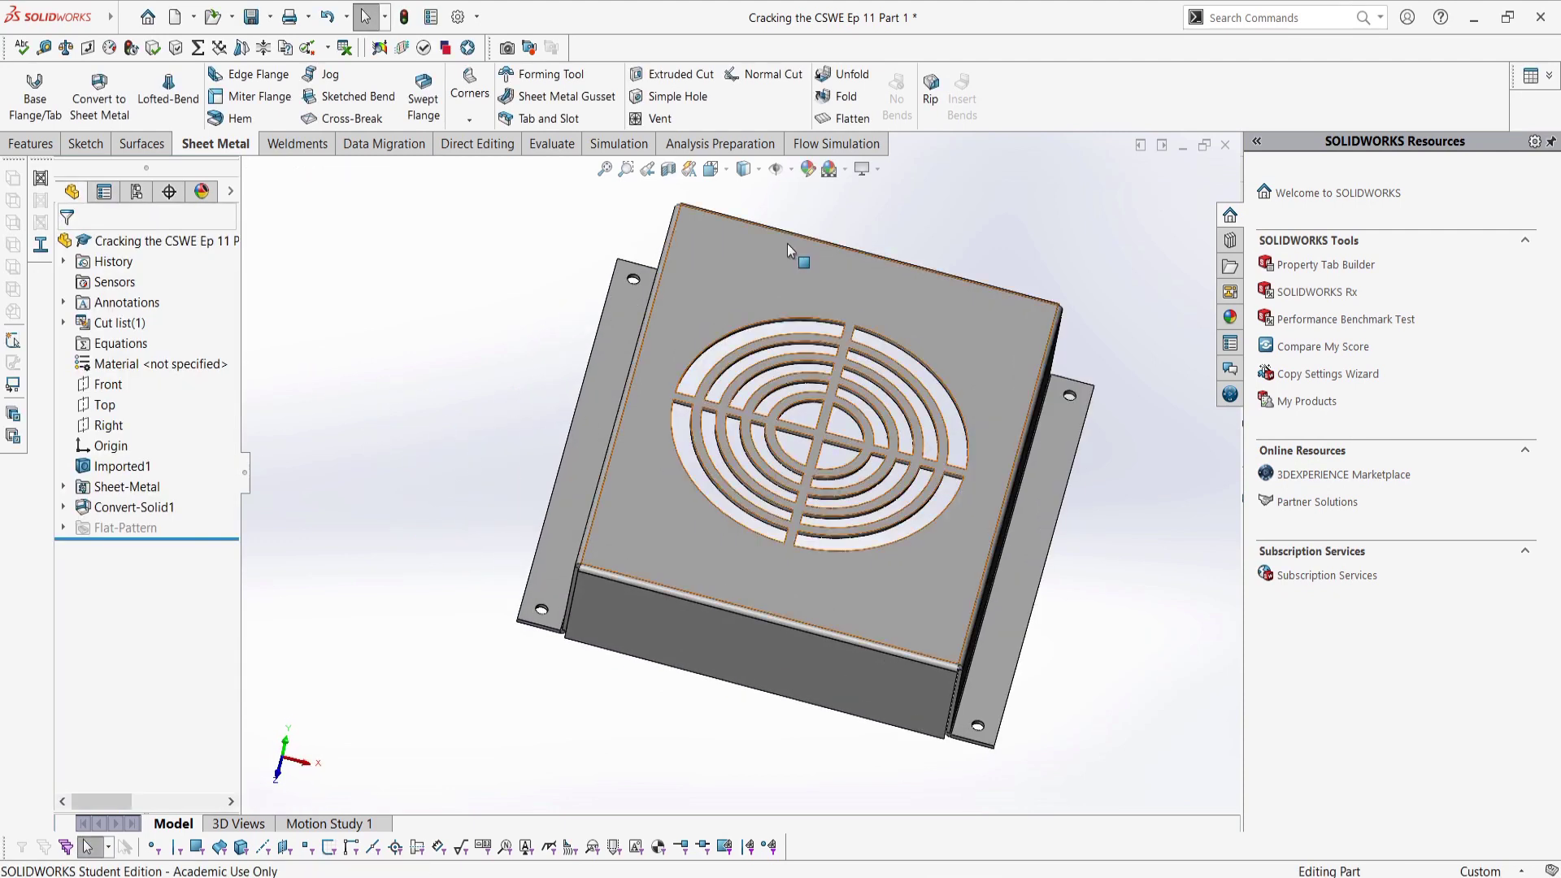
left_click(823, 121)
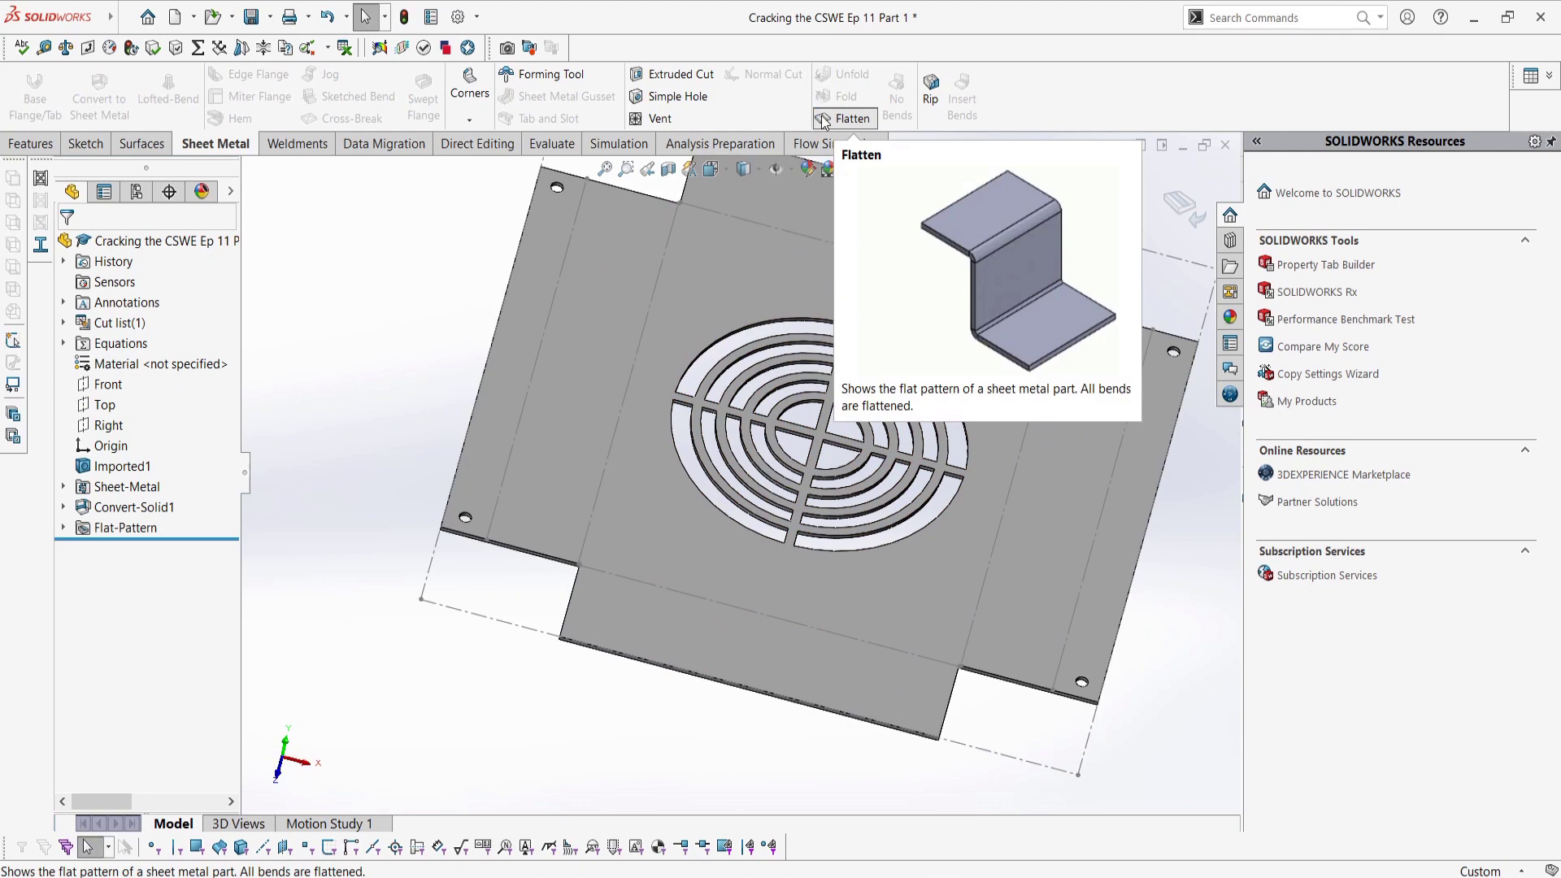
scroll(797, 456, "down", 5)
middle_click_drag(797, 455, 797, 500)
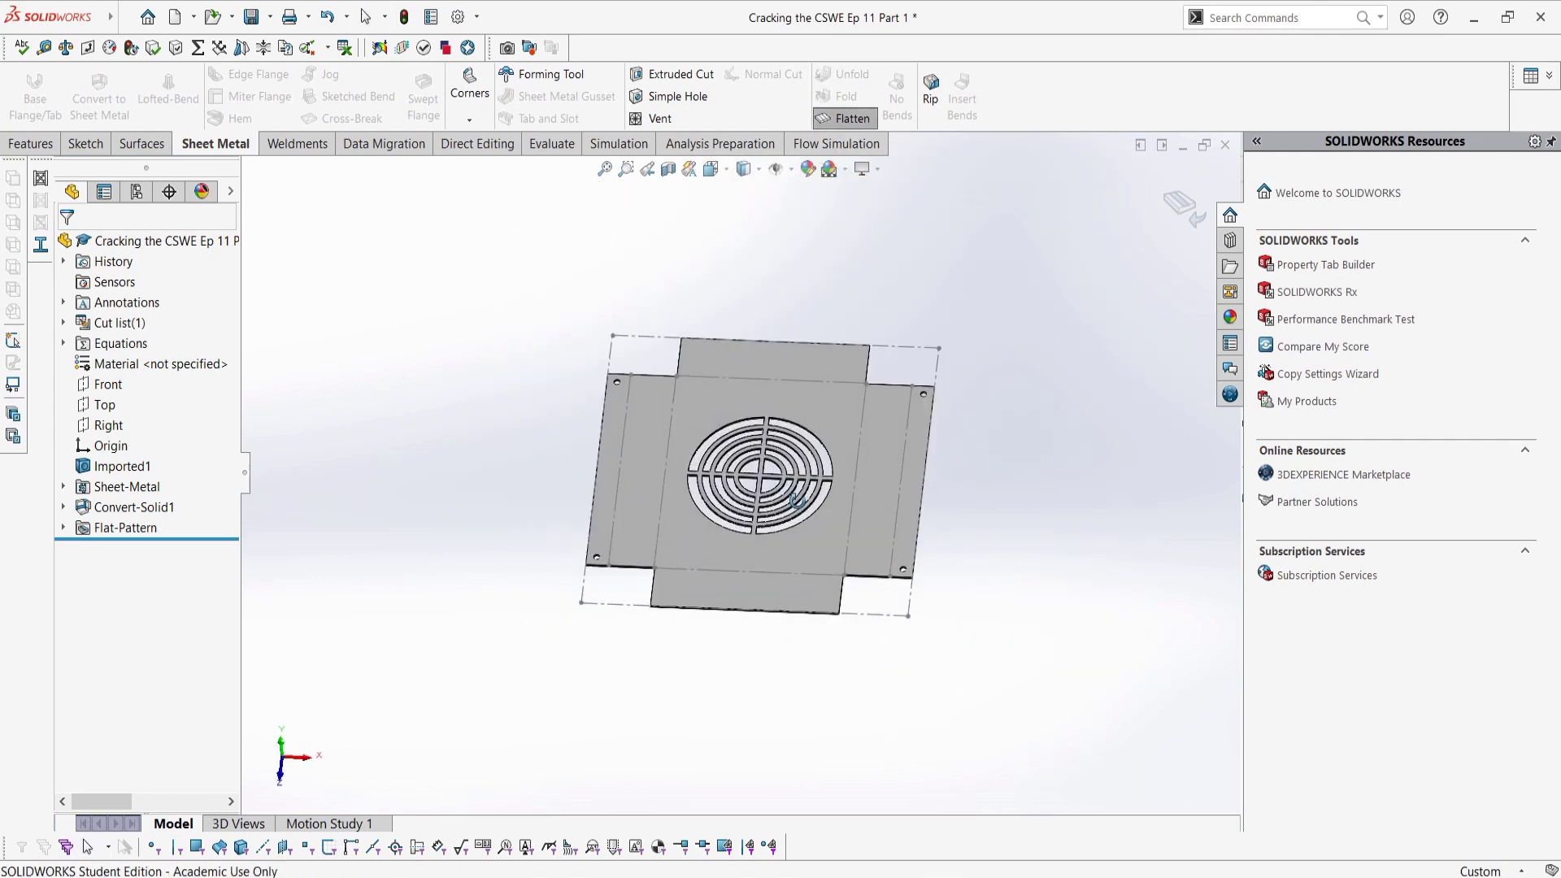
middle_click_drag(797, 500, 798, 502)
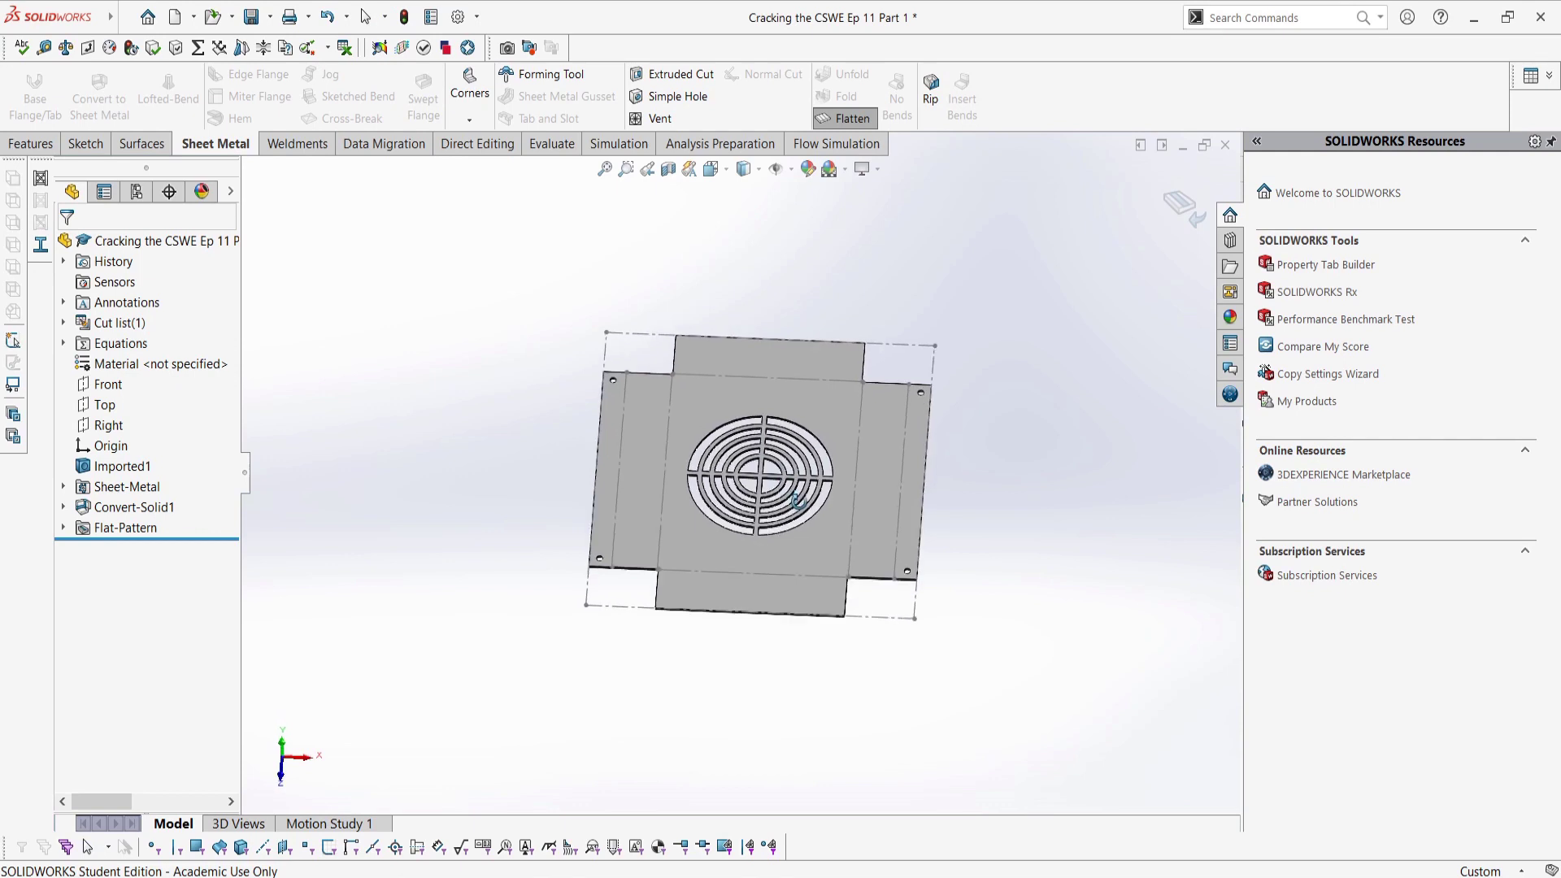
left_click(845, 118)
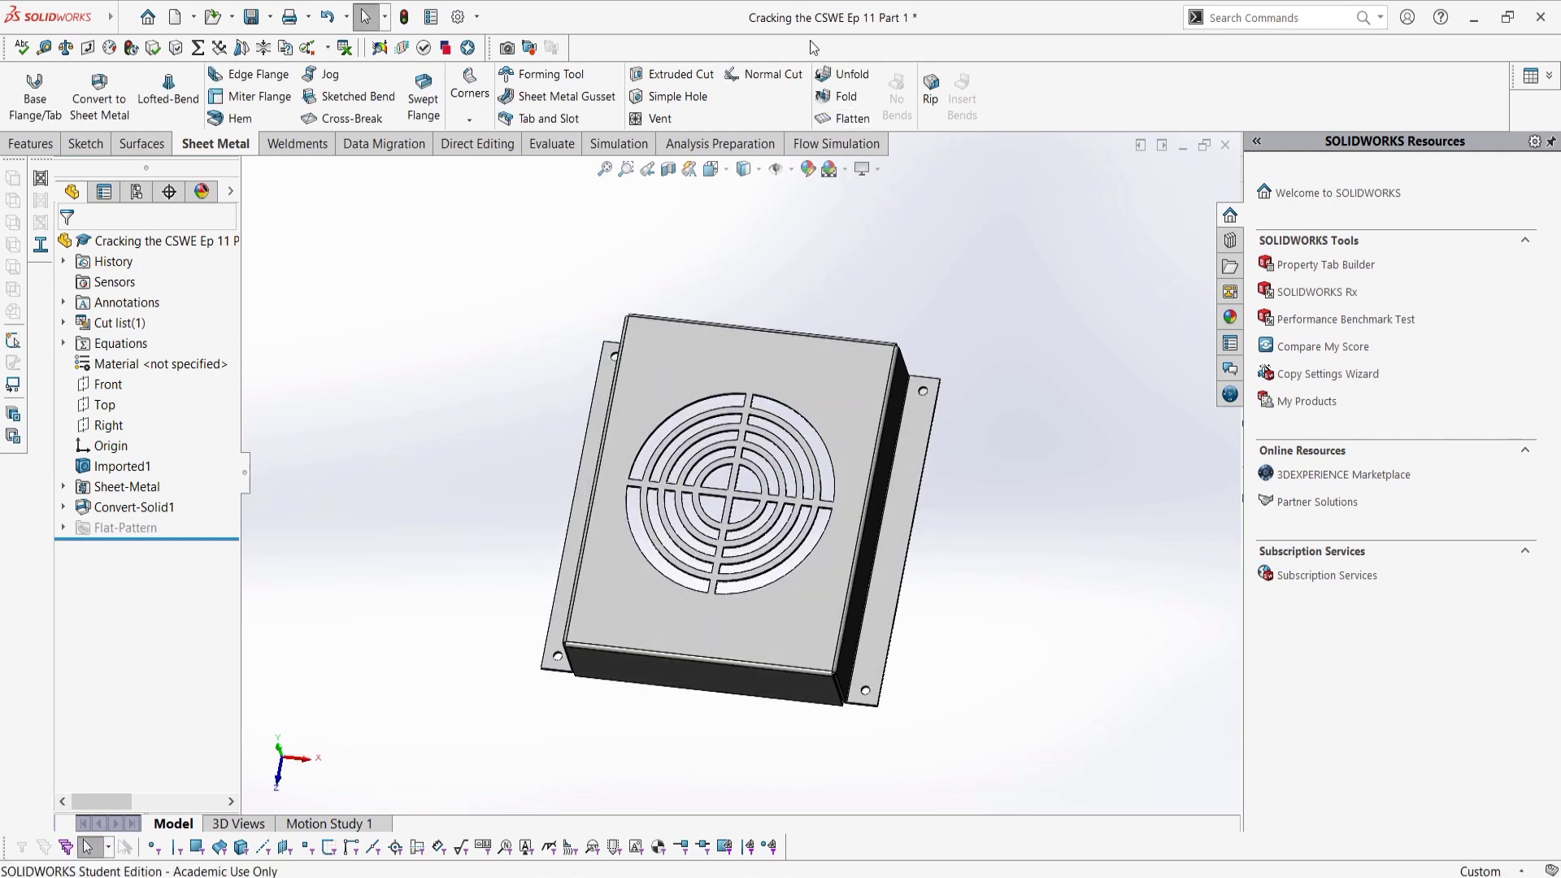
left_click(838, 75)
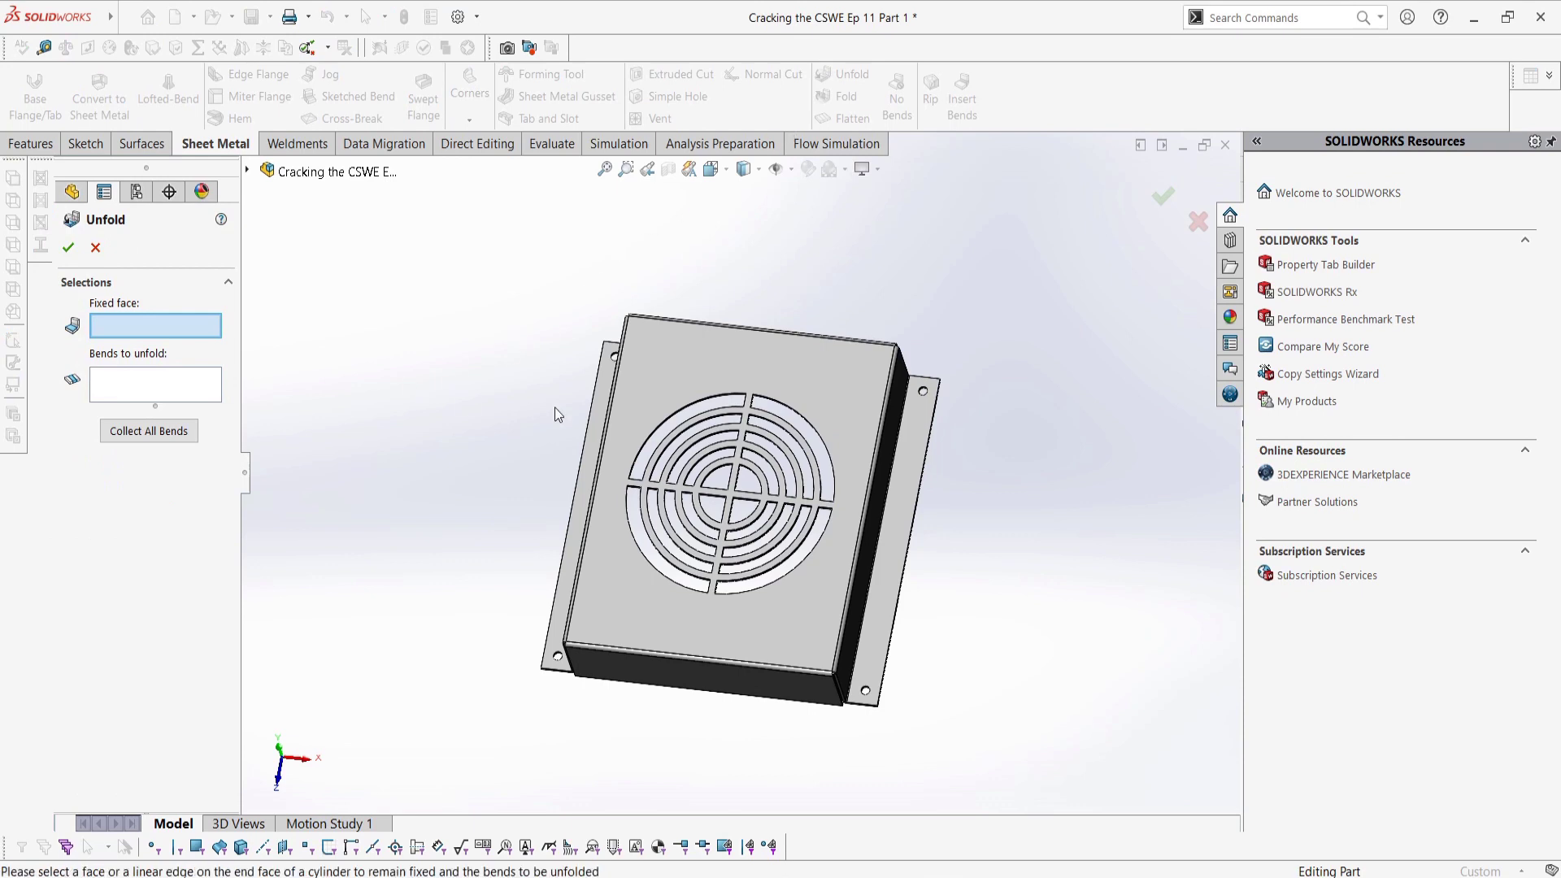
Step: Unfold all six bends with the top face held fixed
left_click(709, 387)
left_click(148, 431)
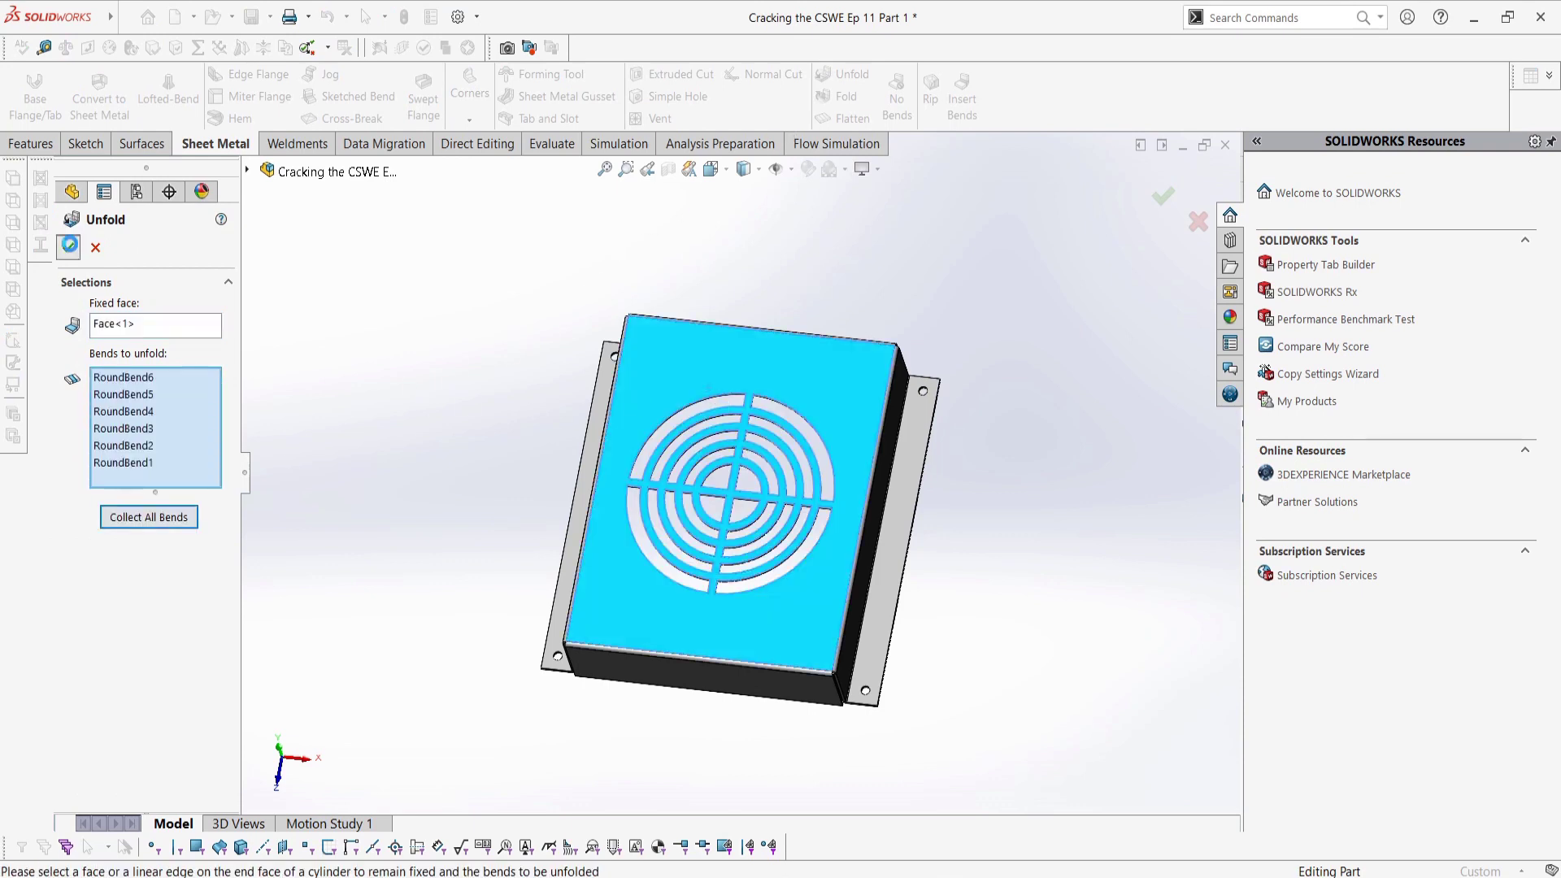
left_click(68, 247)
Step: Start a new sketch on the flattened centre face and zoom in
left_click(86, 143)
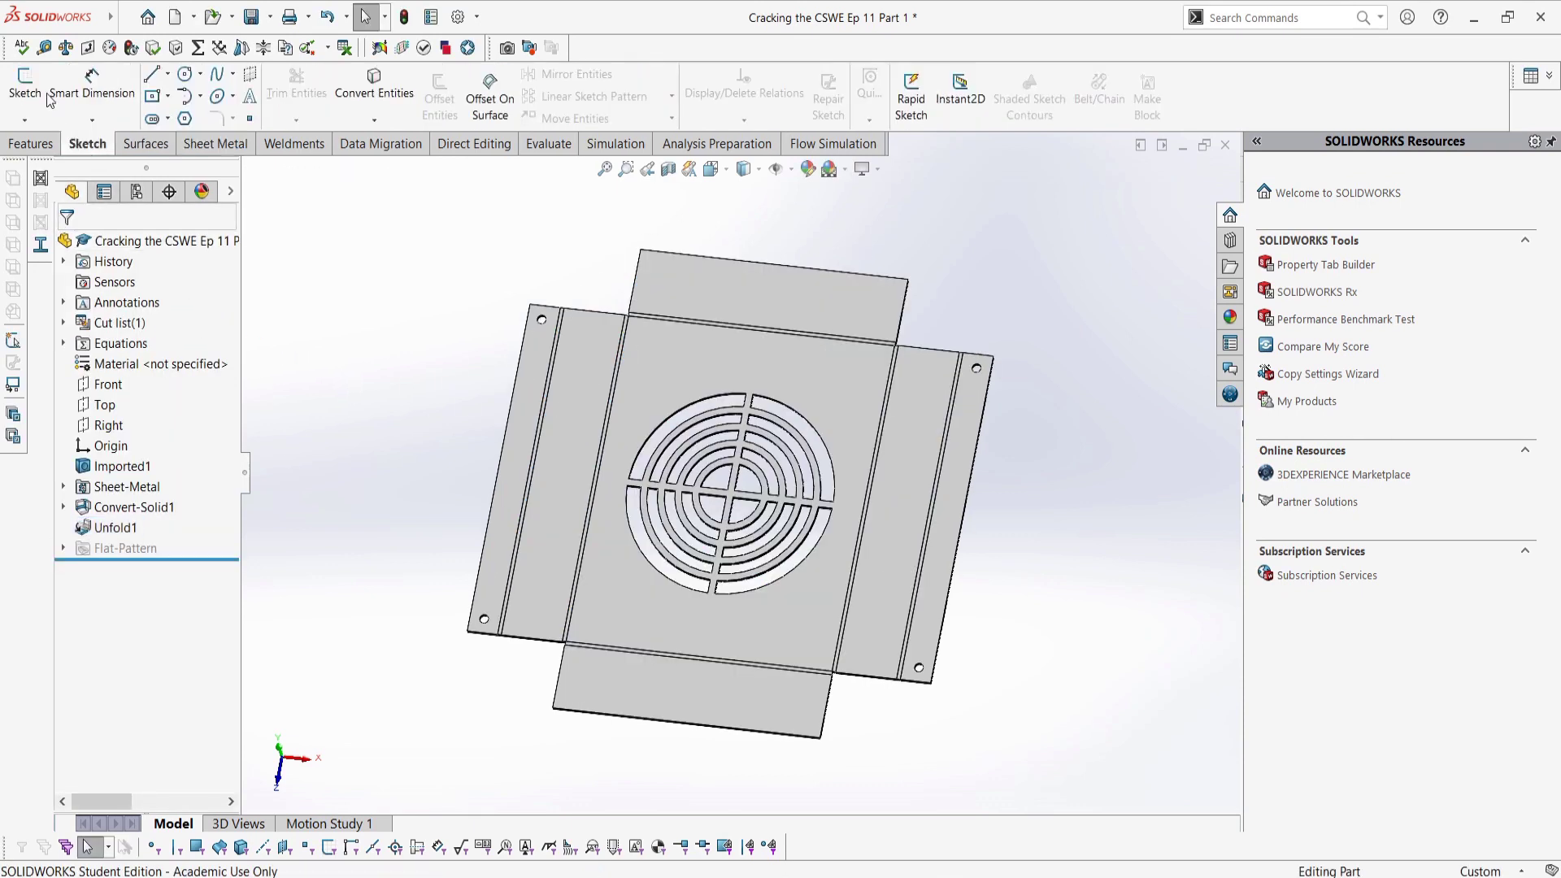
left_click(24, 85)
left_click(858, 392)
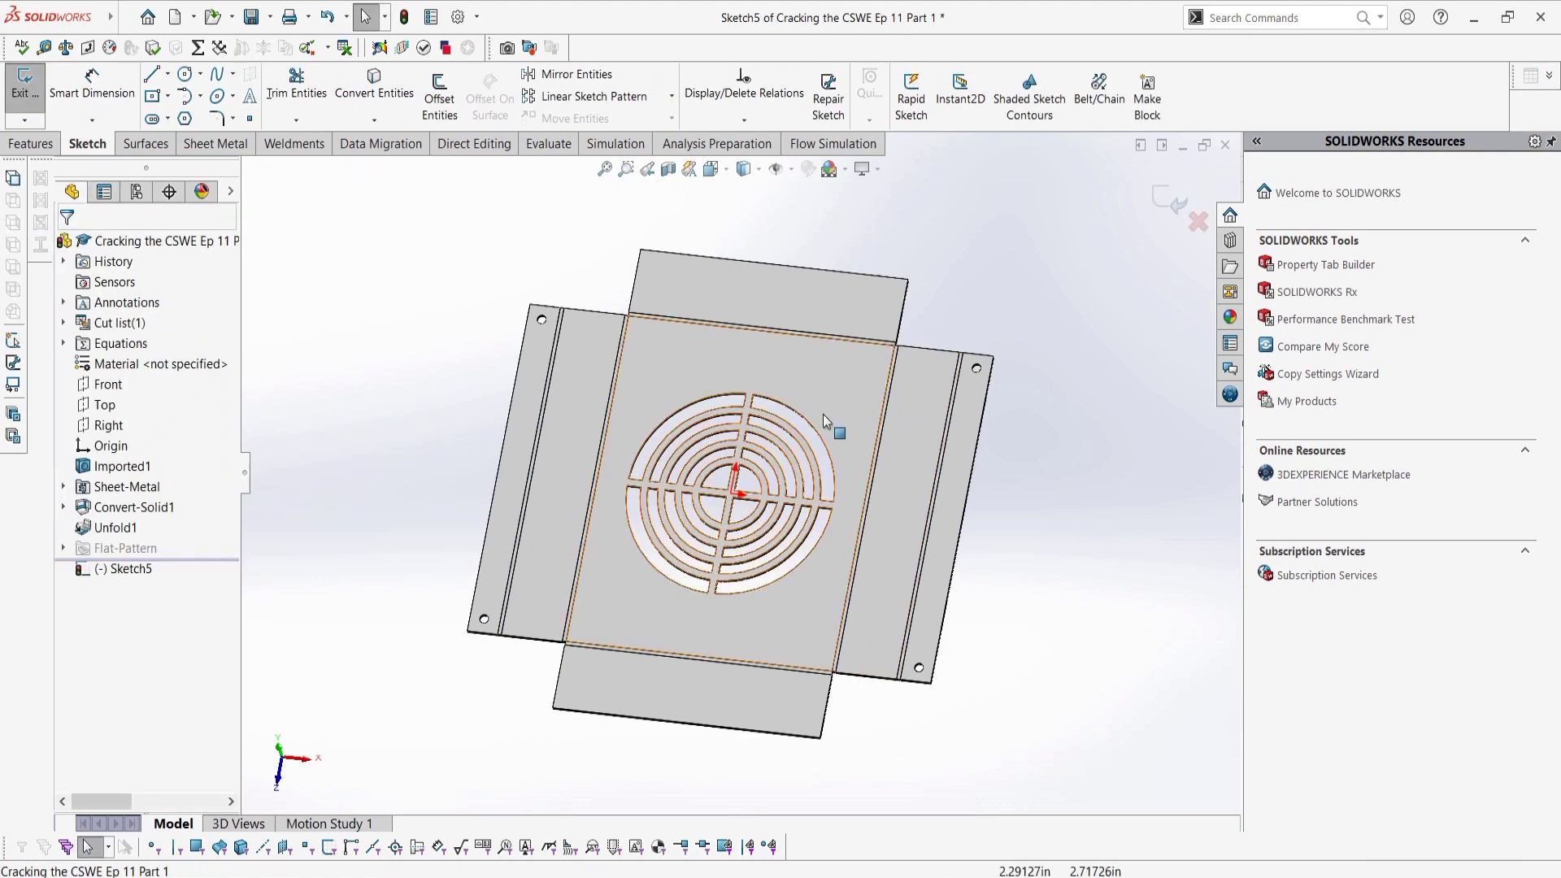
scroll(882, 342, "down", 5)
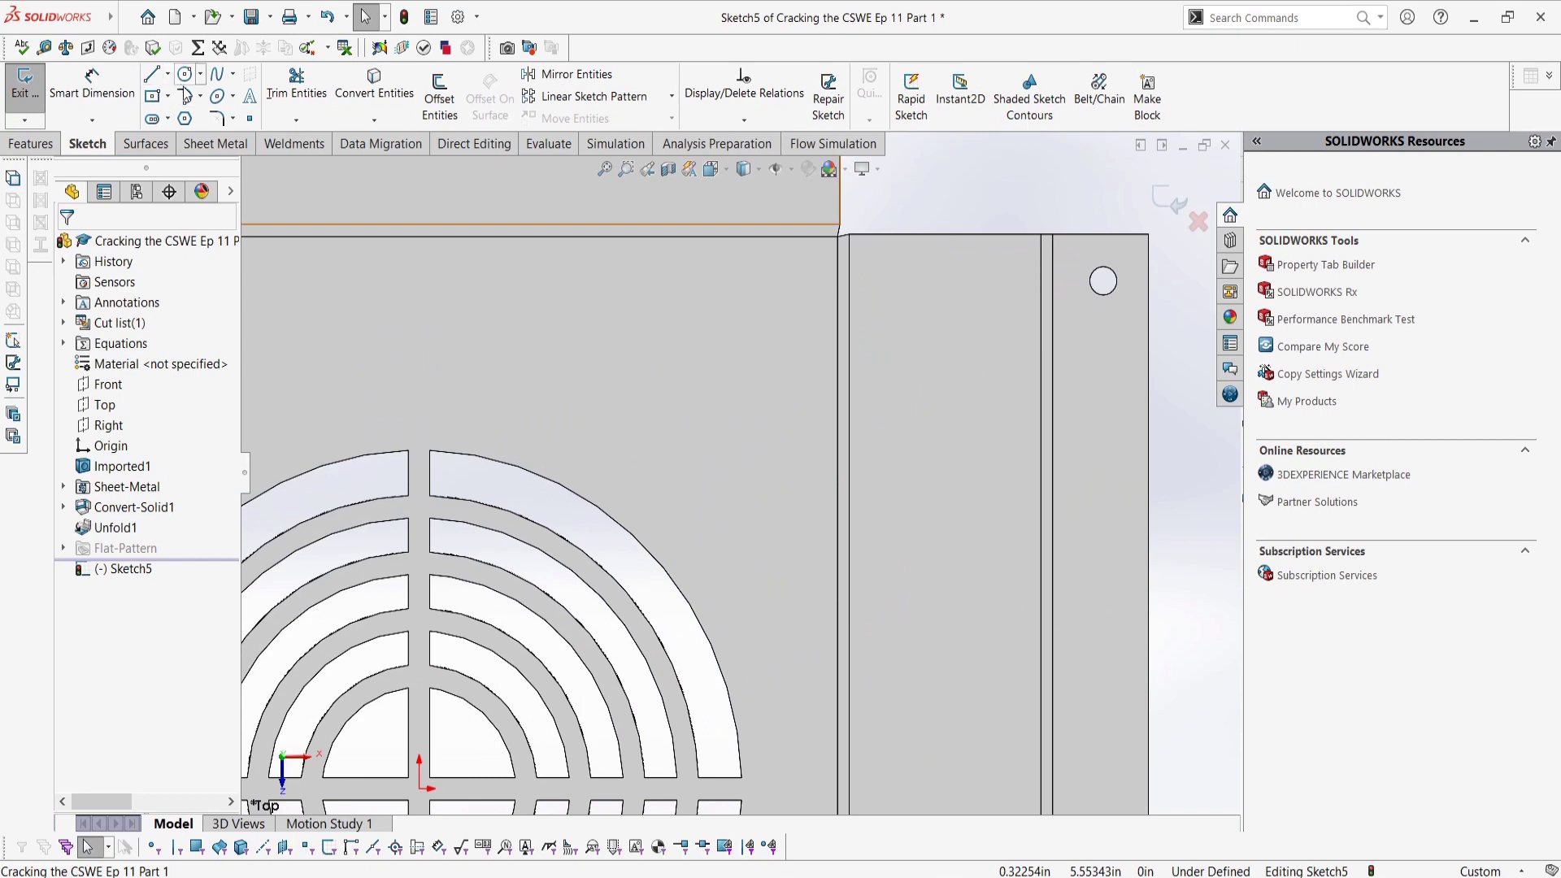
left_click(154, 120)
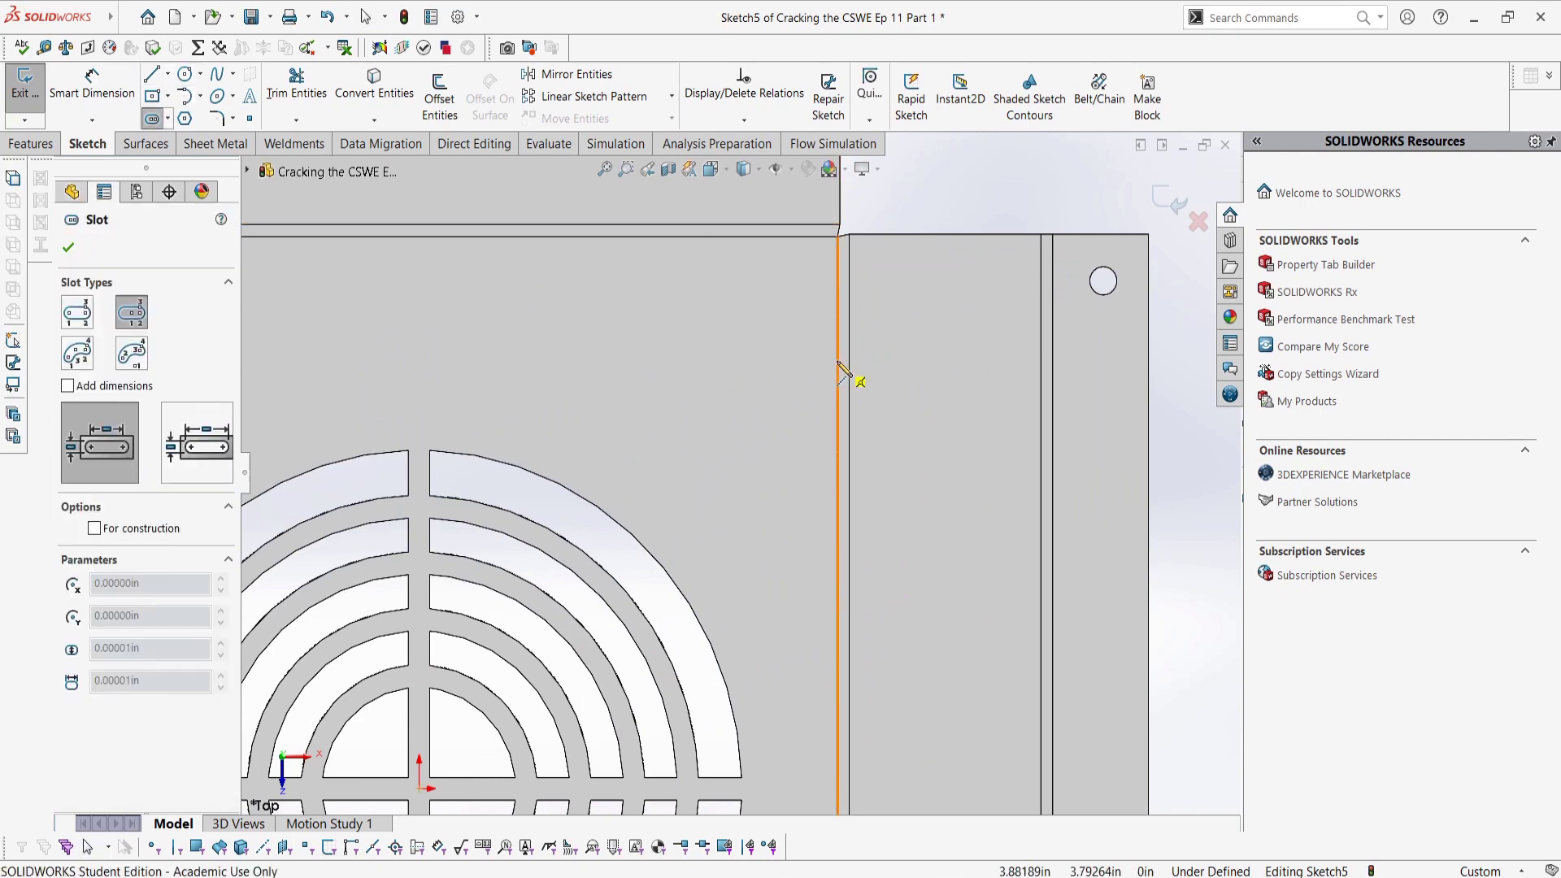
Step: Draw a centrepoint slot on the right-hand bend line and dimension its length to 2 in
left_click(837, 360)
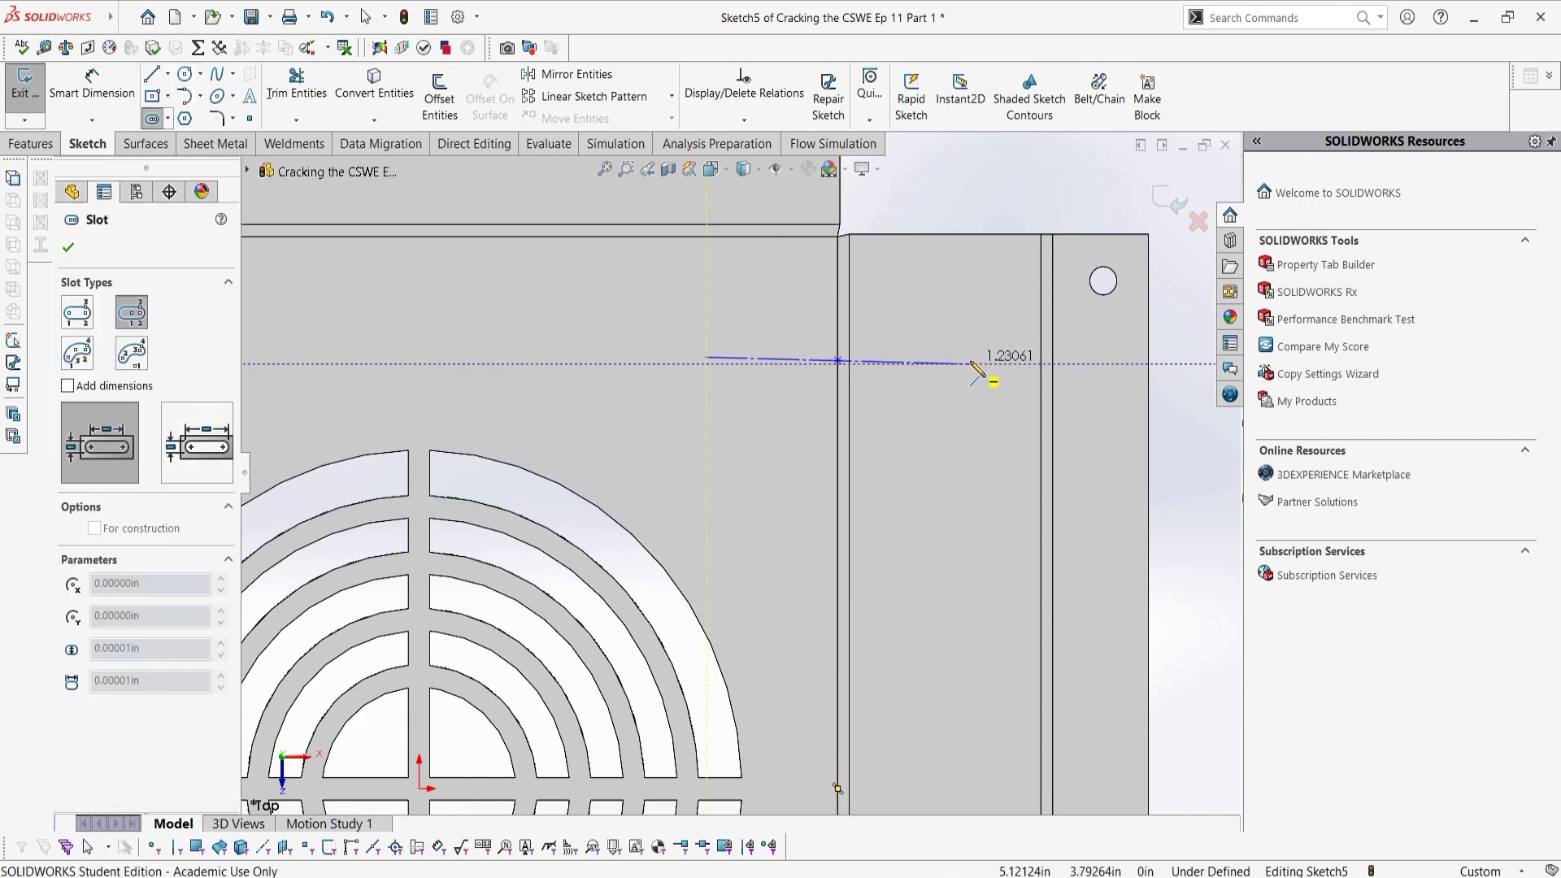
left_click(969, 362)
left_click(949, 393)
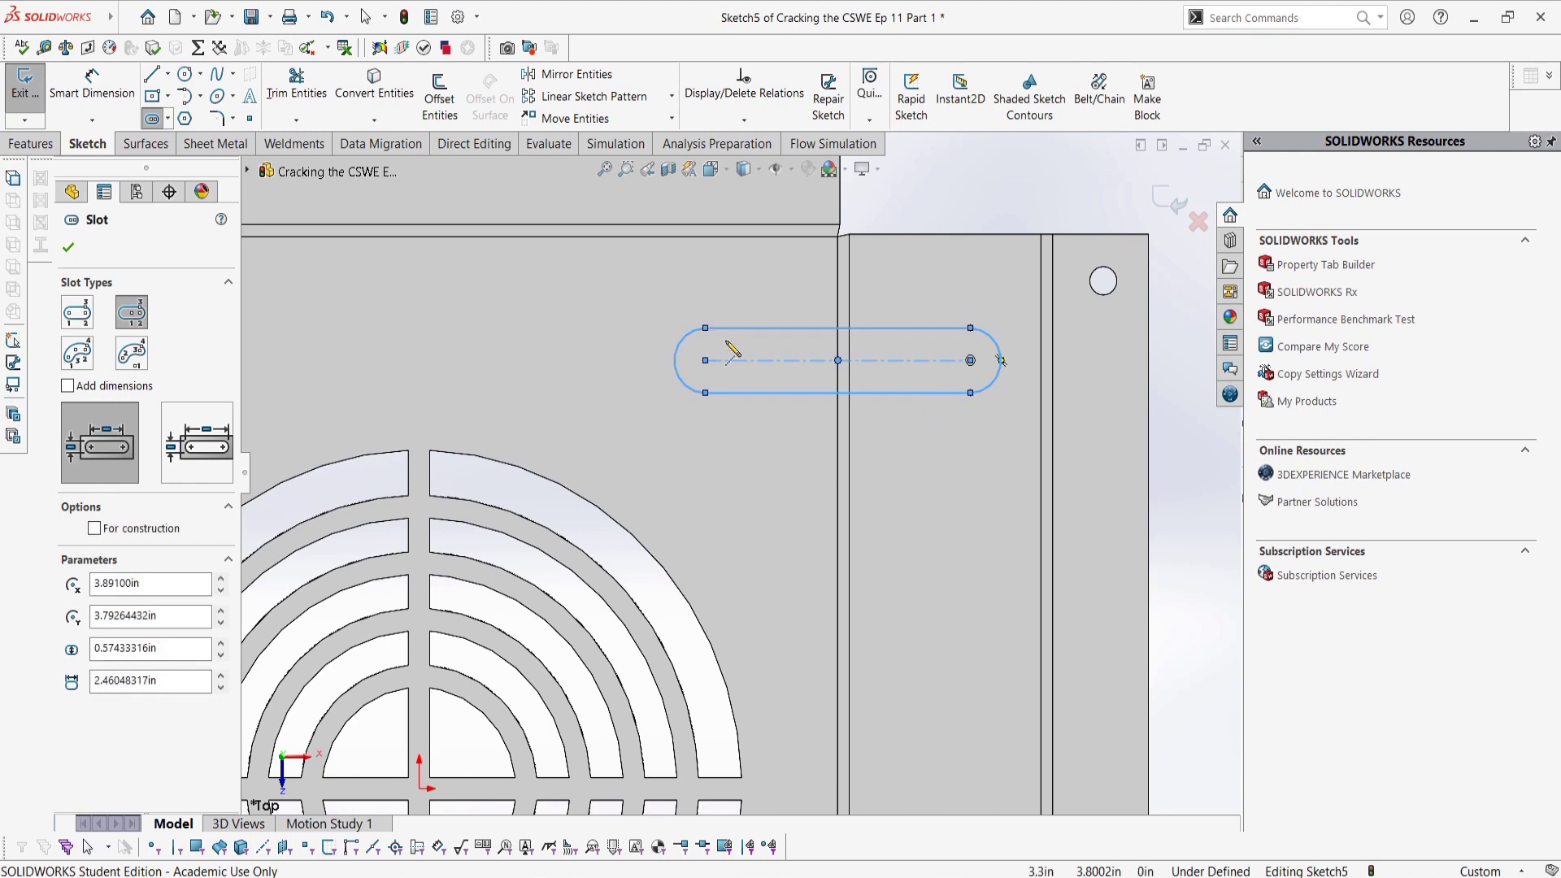
left_click(104, 113)
left_click(766, 361)
left_click(769, 449)
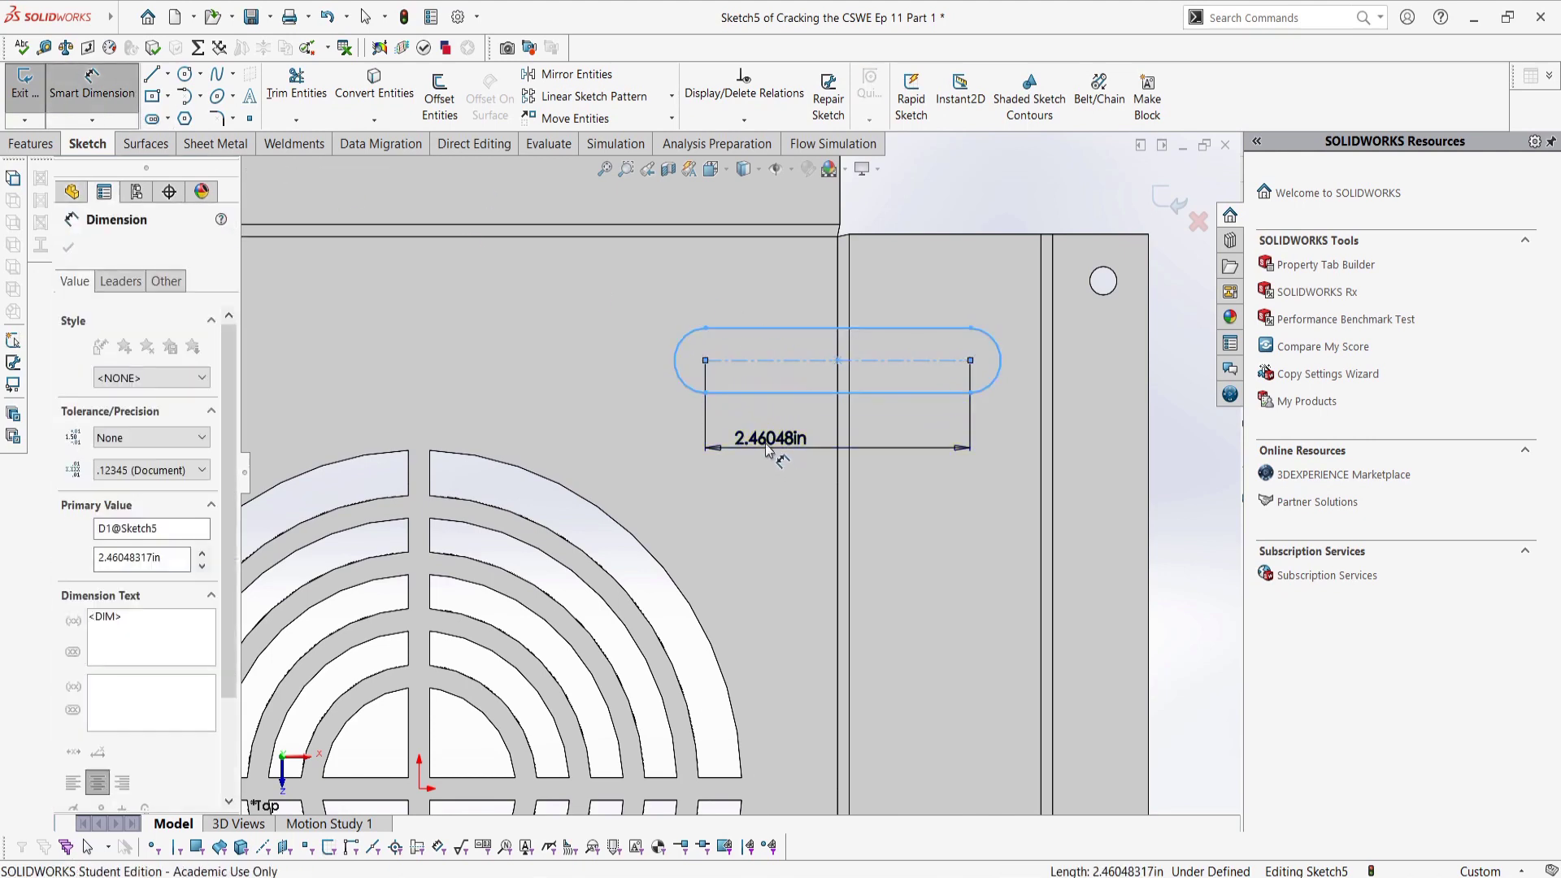
type("2")
key("Return")
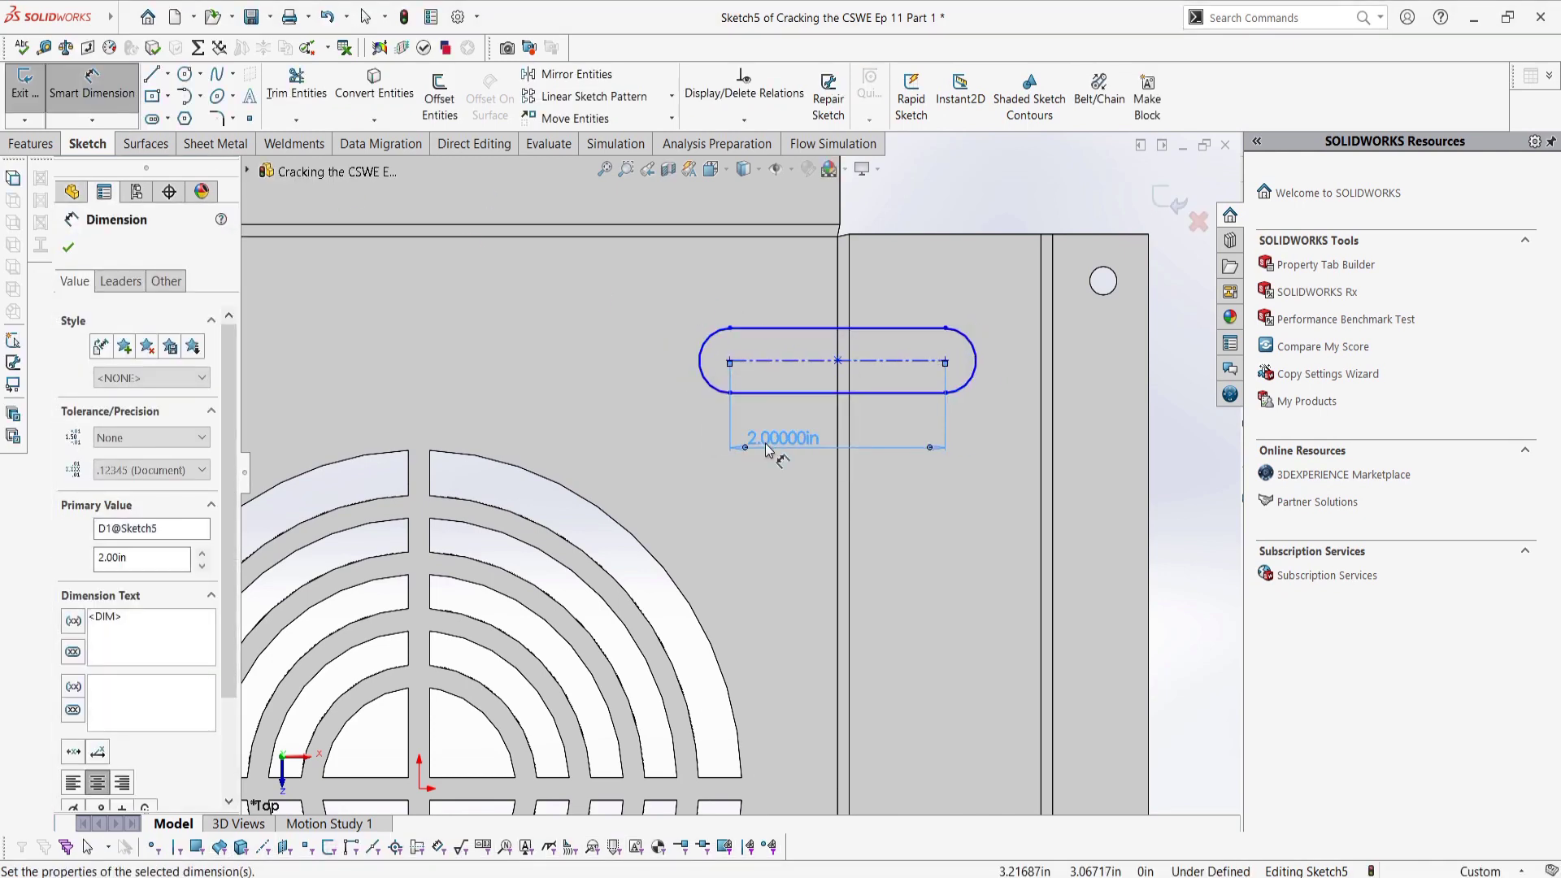
Step: Dimension the slot end radius 0.25 in and its centreline 1 in from the top edge
left_click(970, 348)
left_click(1006, 328)
type("0.25")
key("Return")
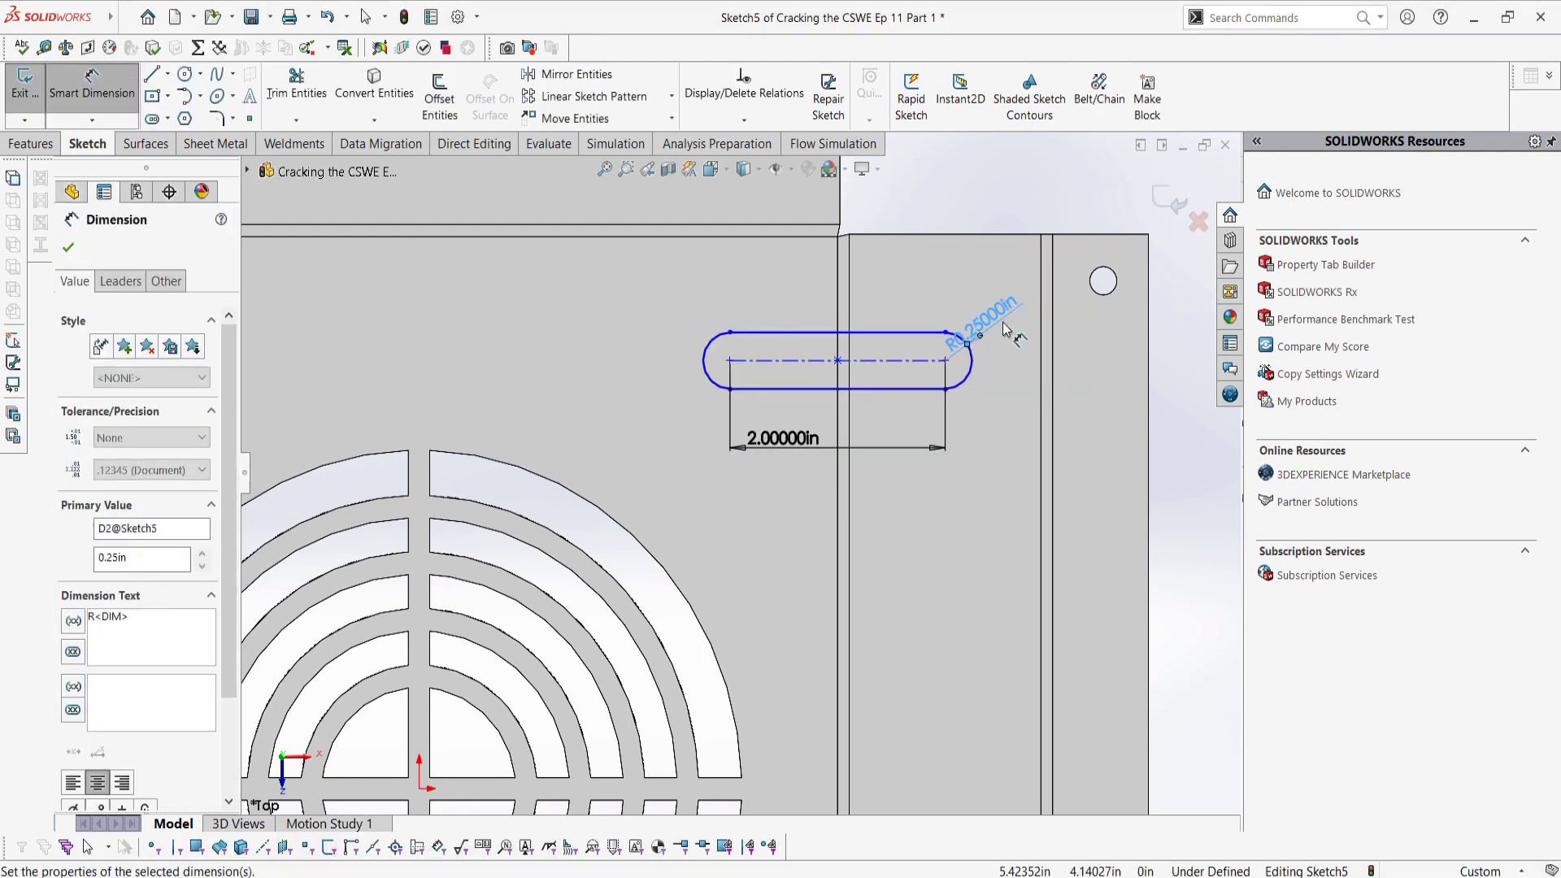
left_click(908, 237)
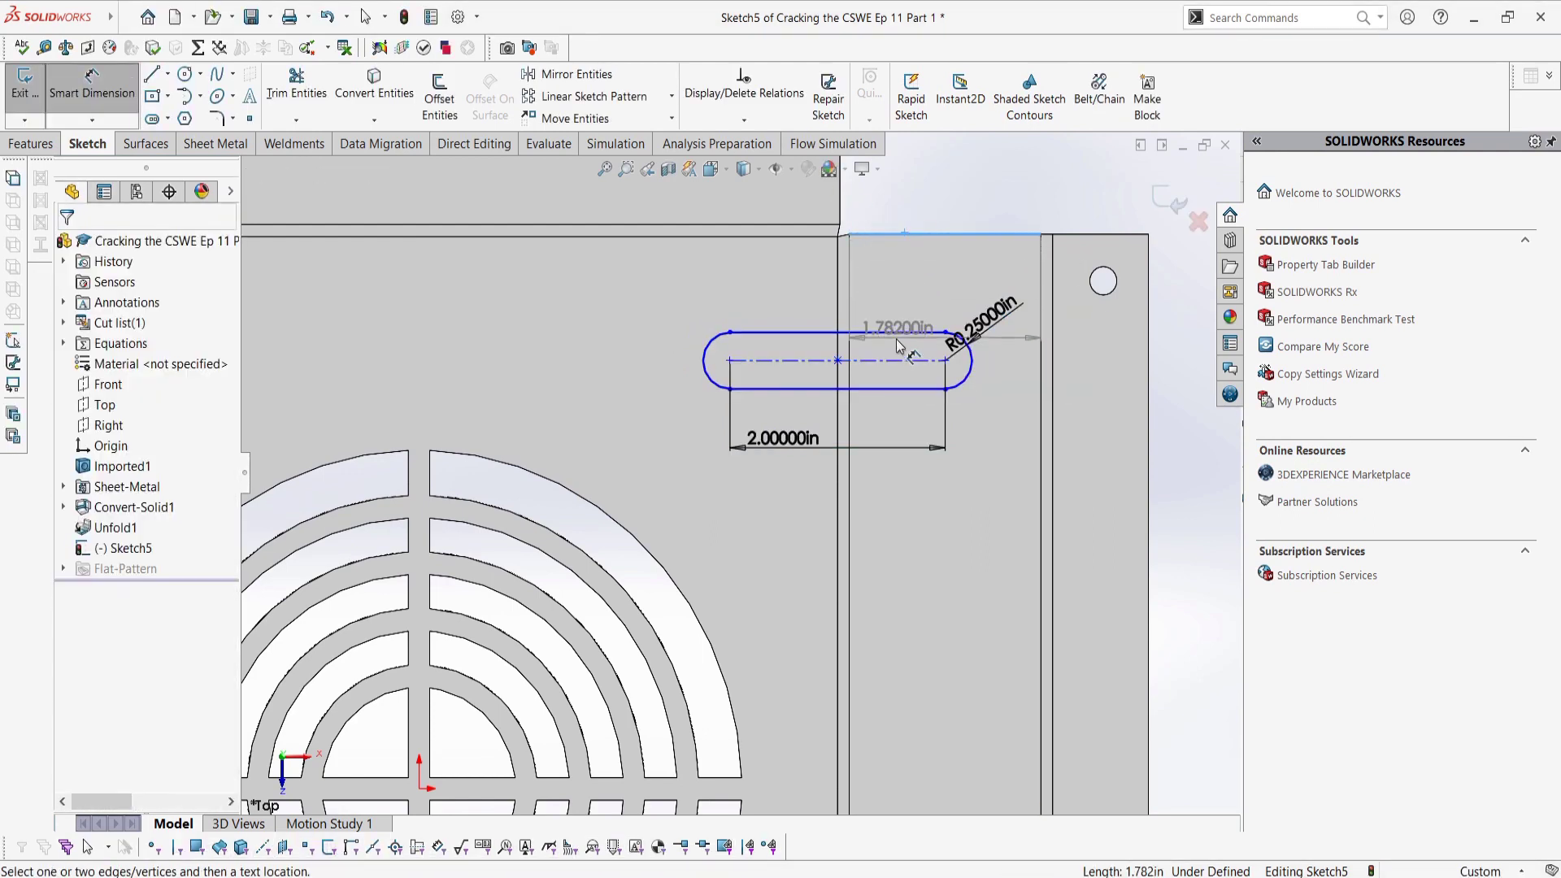
left_click(903, 360)
left_click(899, 260)
type("1")
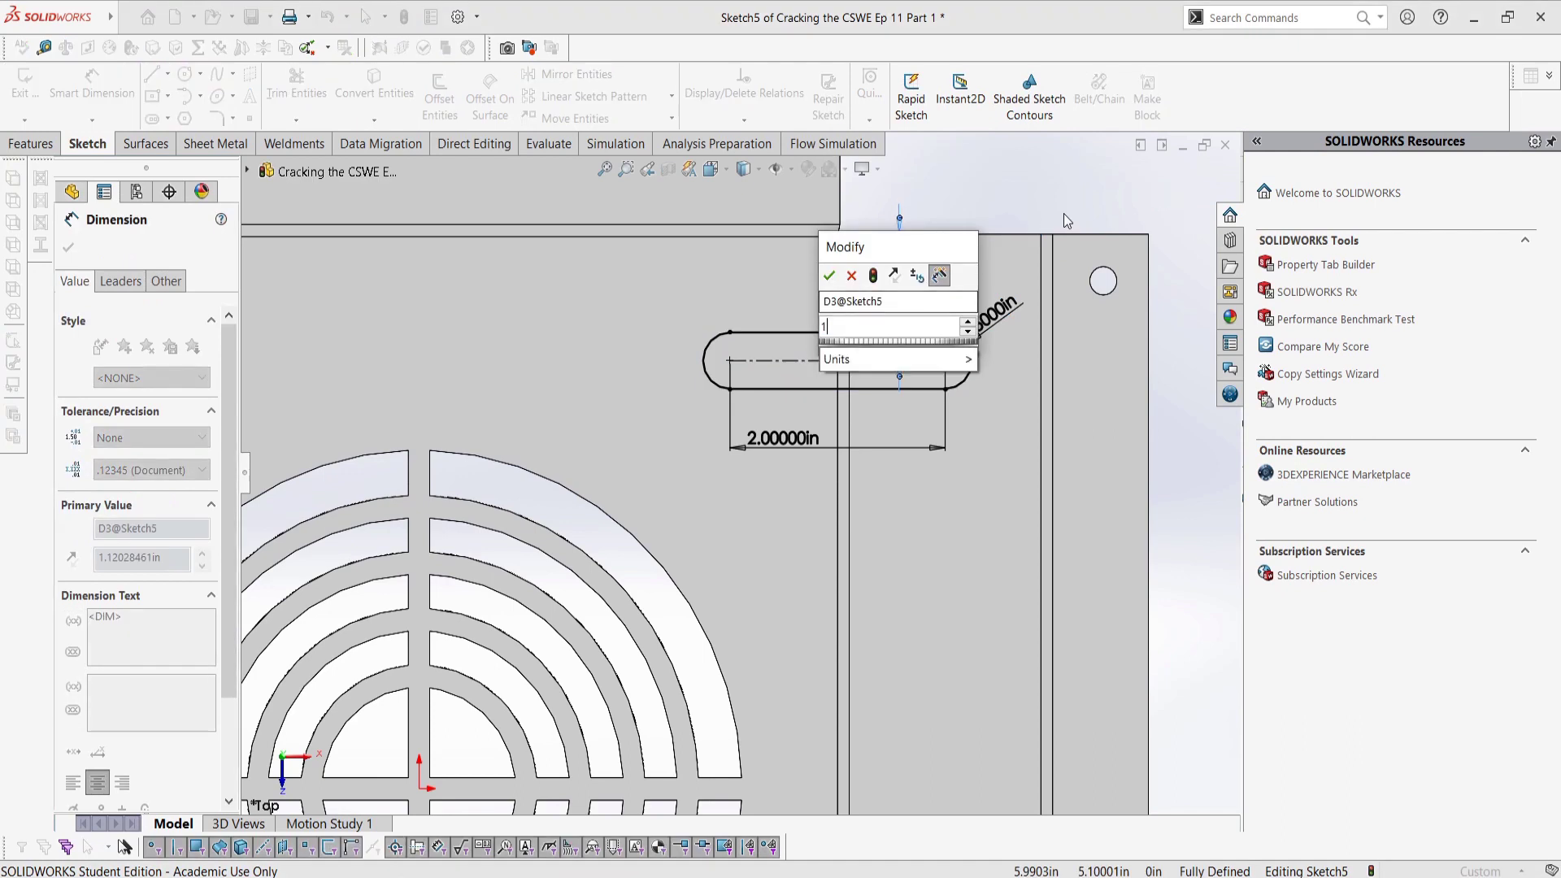
key("Return")
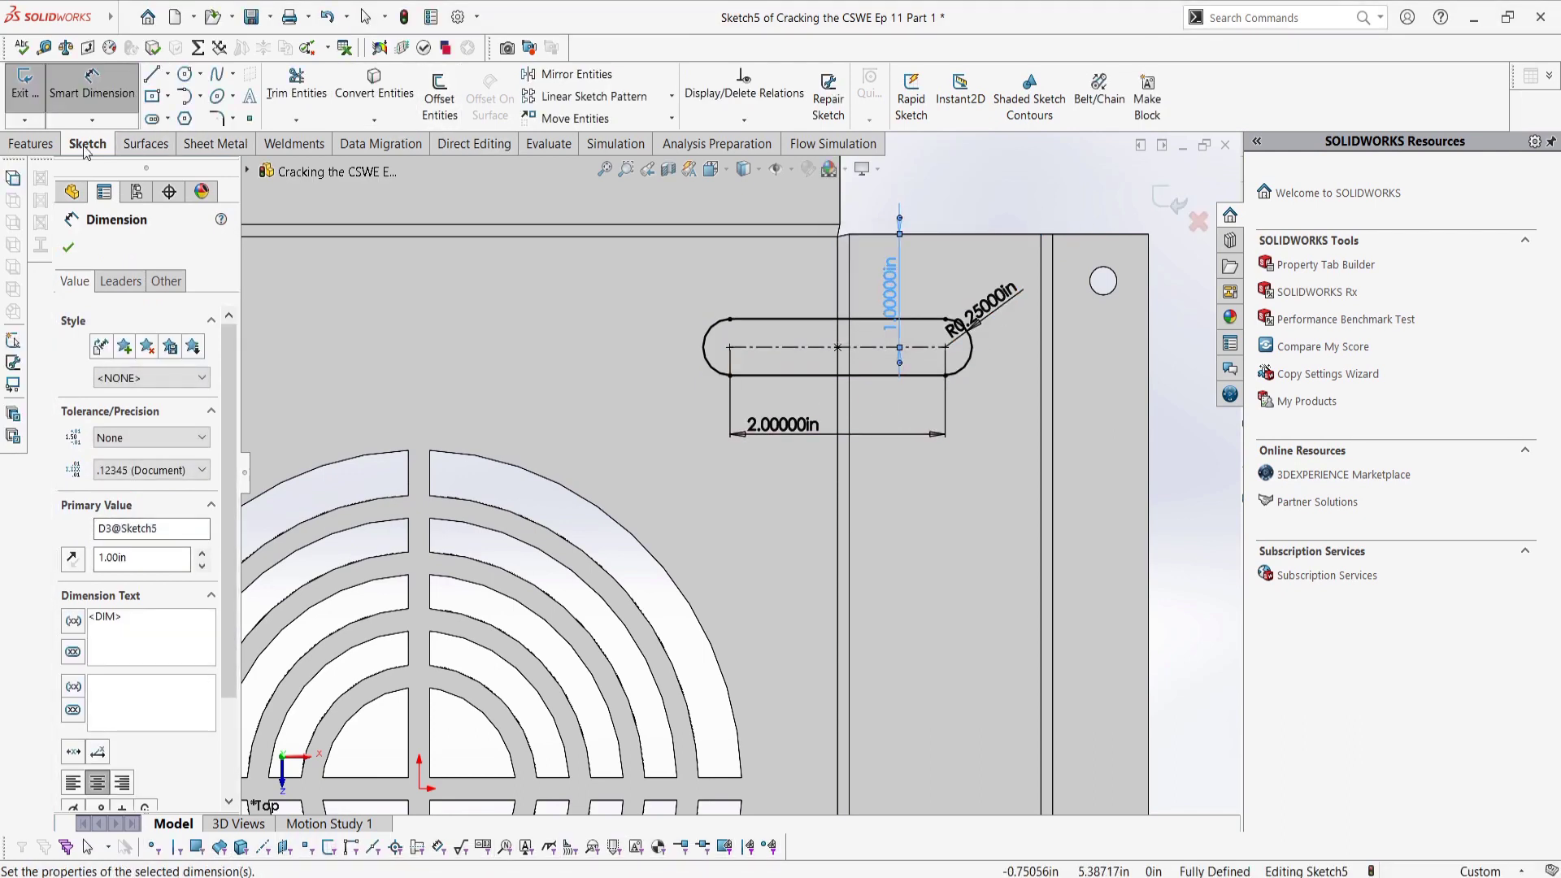
Step: Extrude-cut the slot through the flattened sheet
left_click(31, 144)
left_click(281, 96)
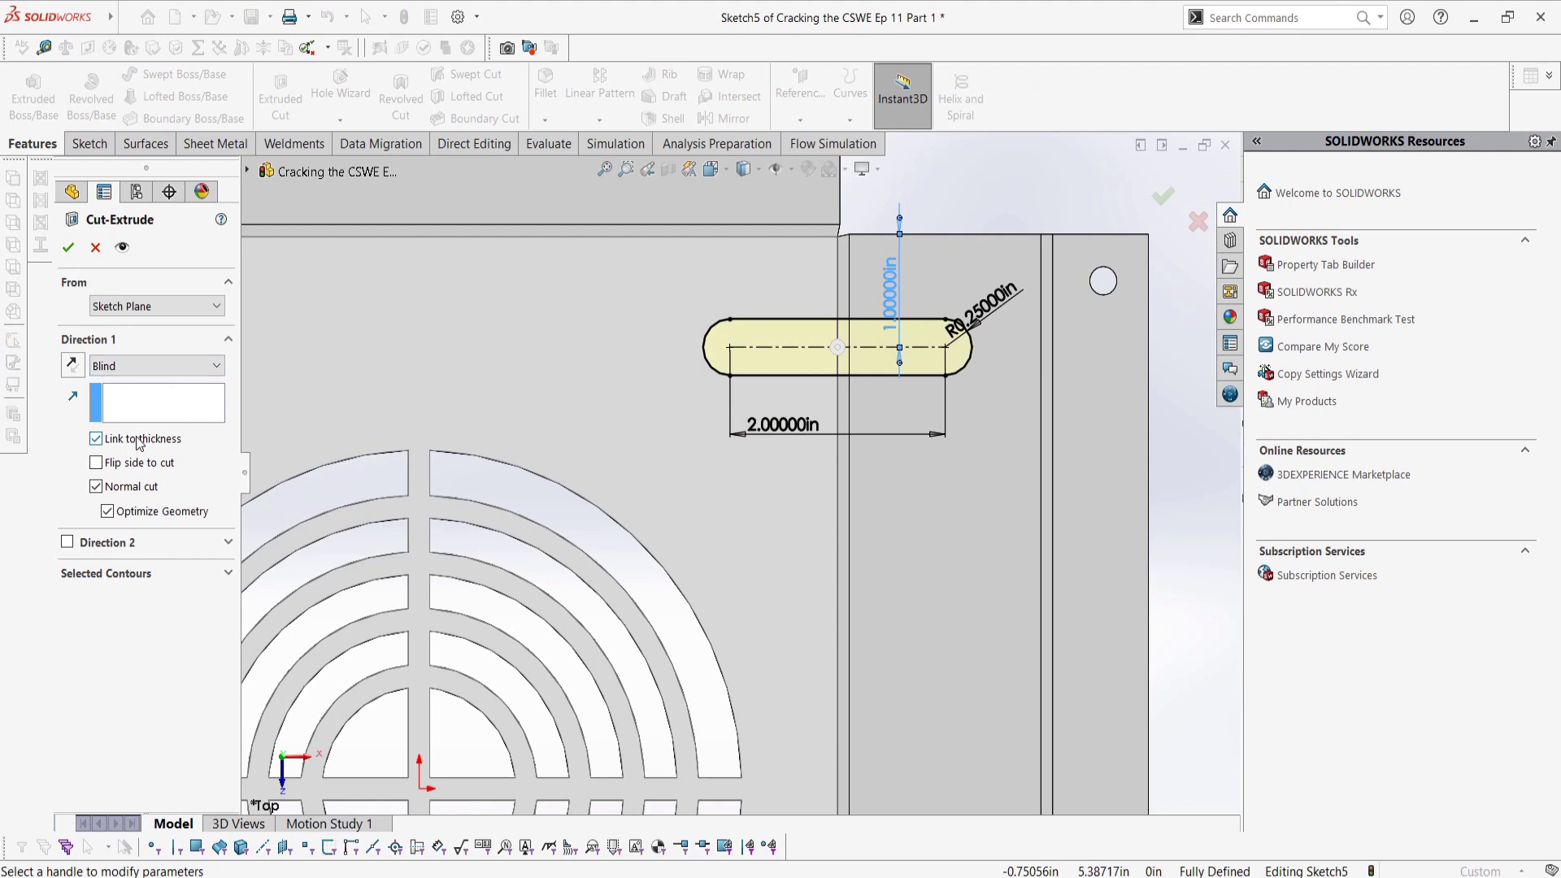
left_click(67, 248)
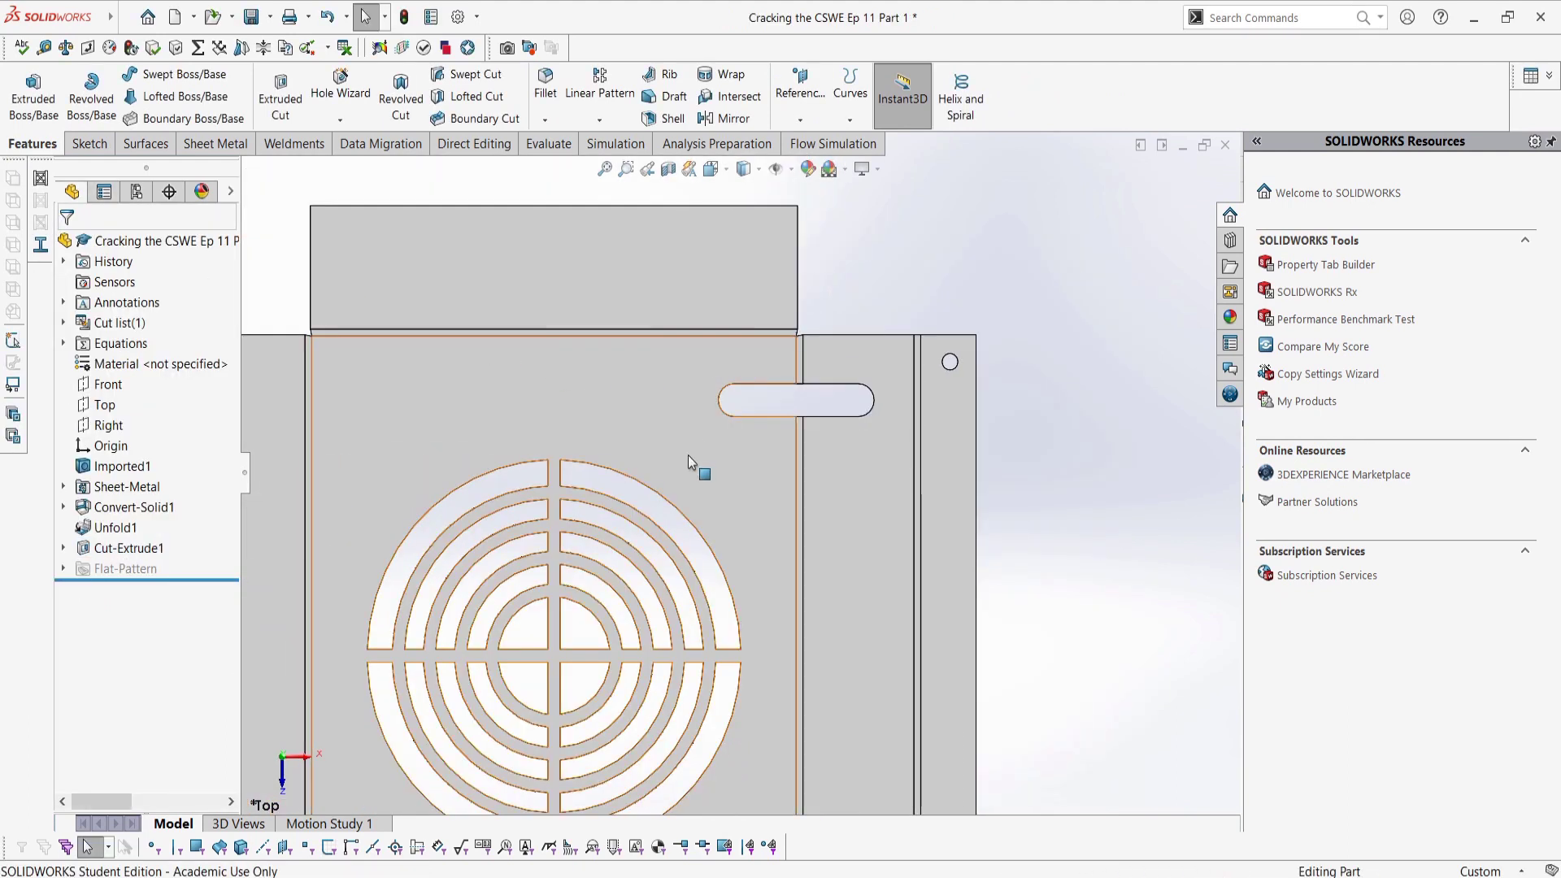
middle_click_drag(683, 348, 657, 447)
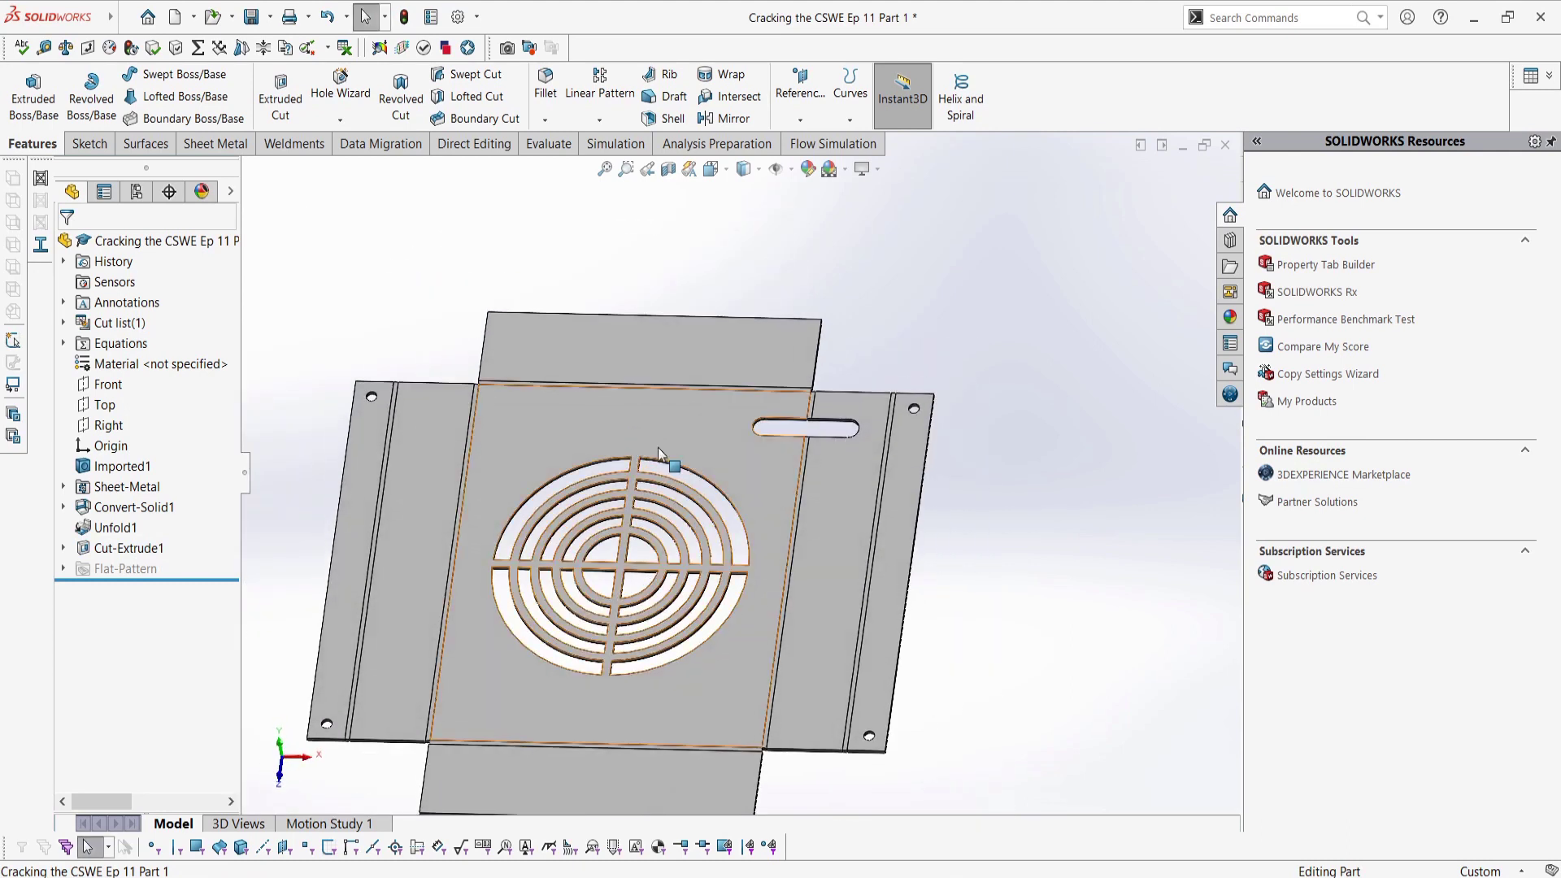
left_click(216, 143)
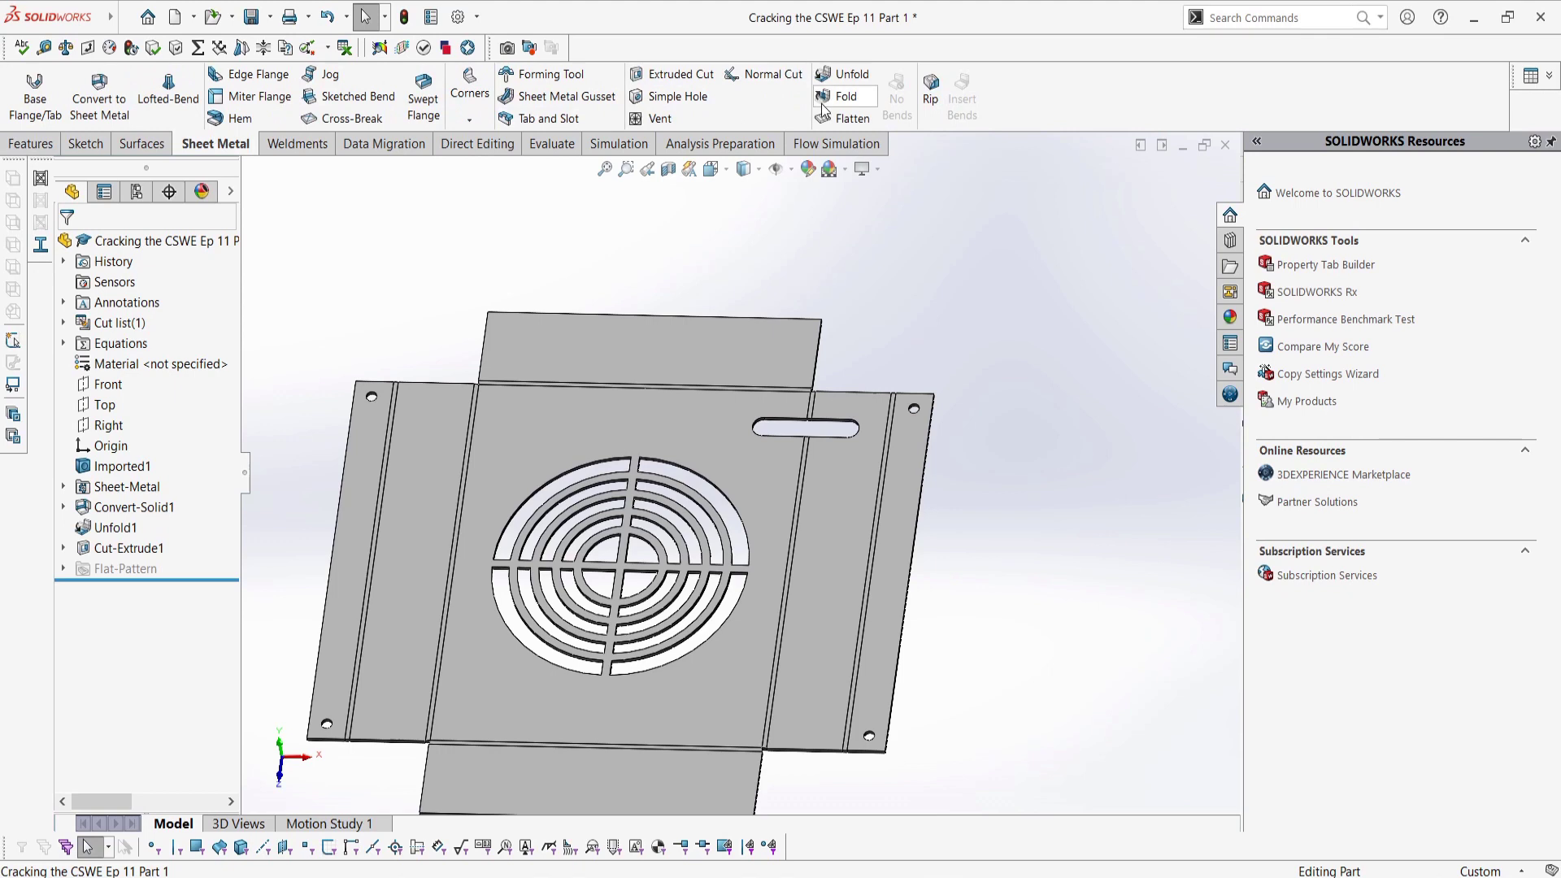
Step: Fold all six bends back with the top face fixed, then zoom to inspect the wrapped slot
left_click(846, 96)
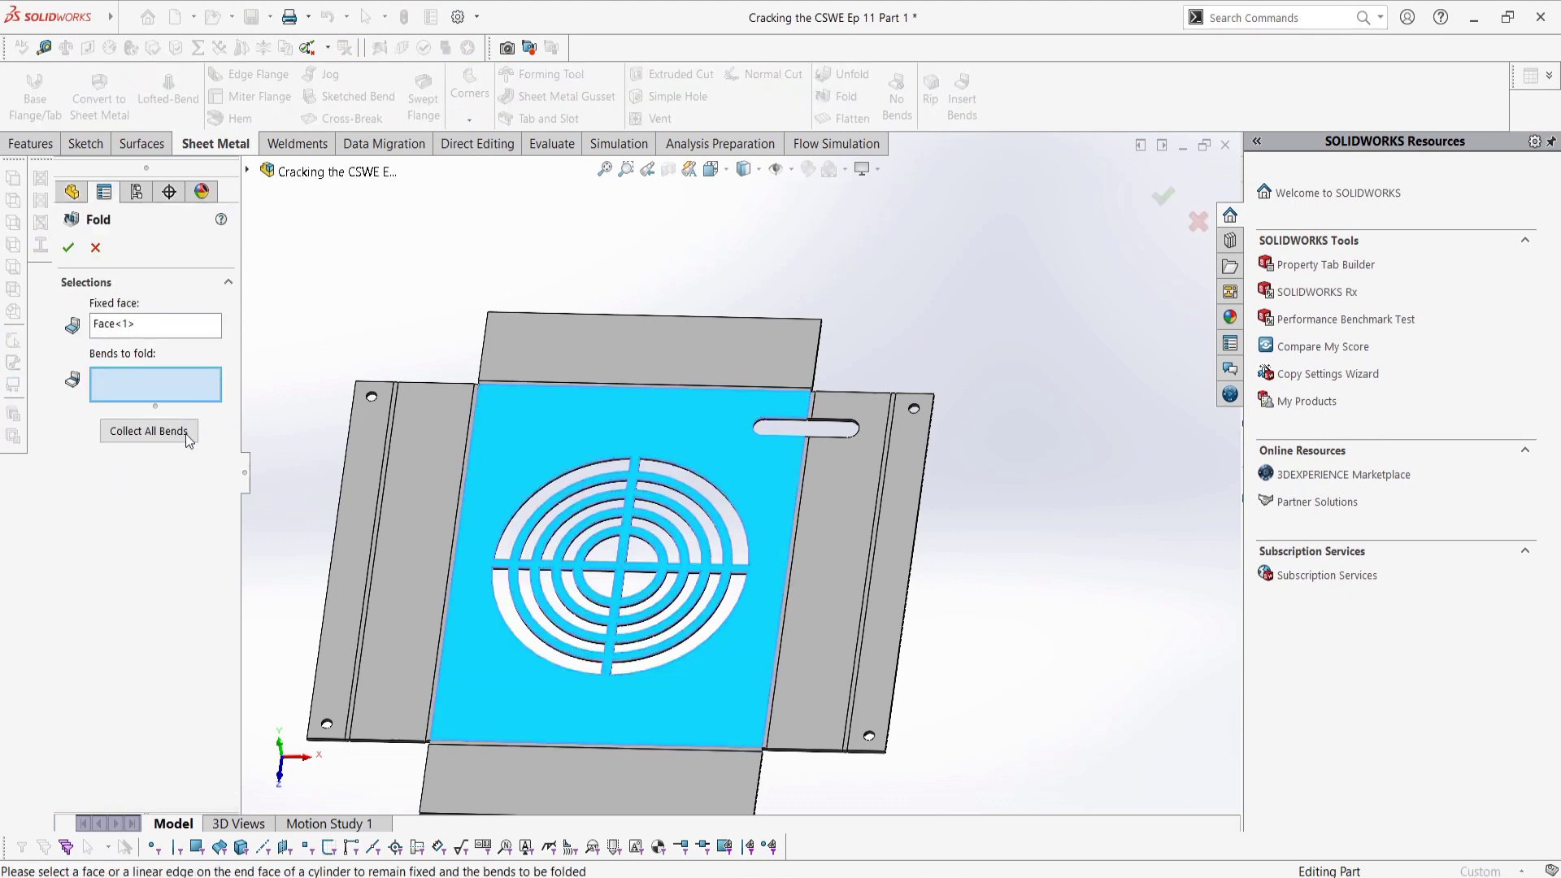
left_click(149, 431)
left_click(67, 248)
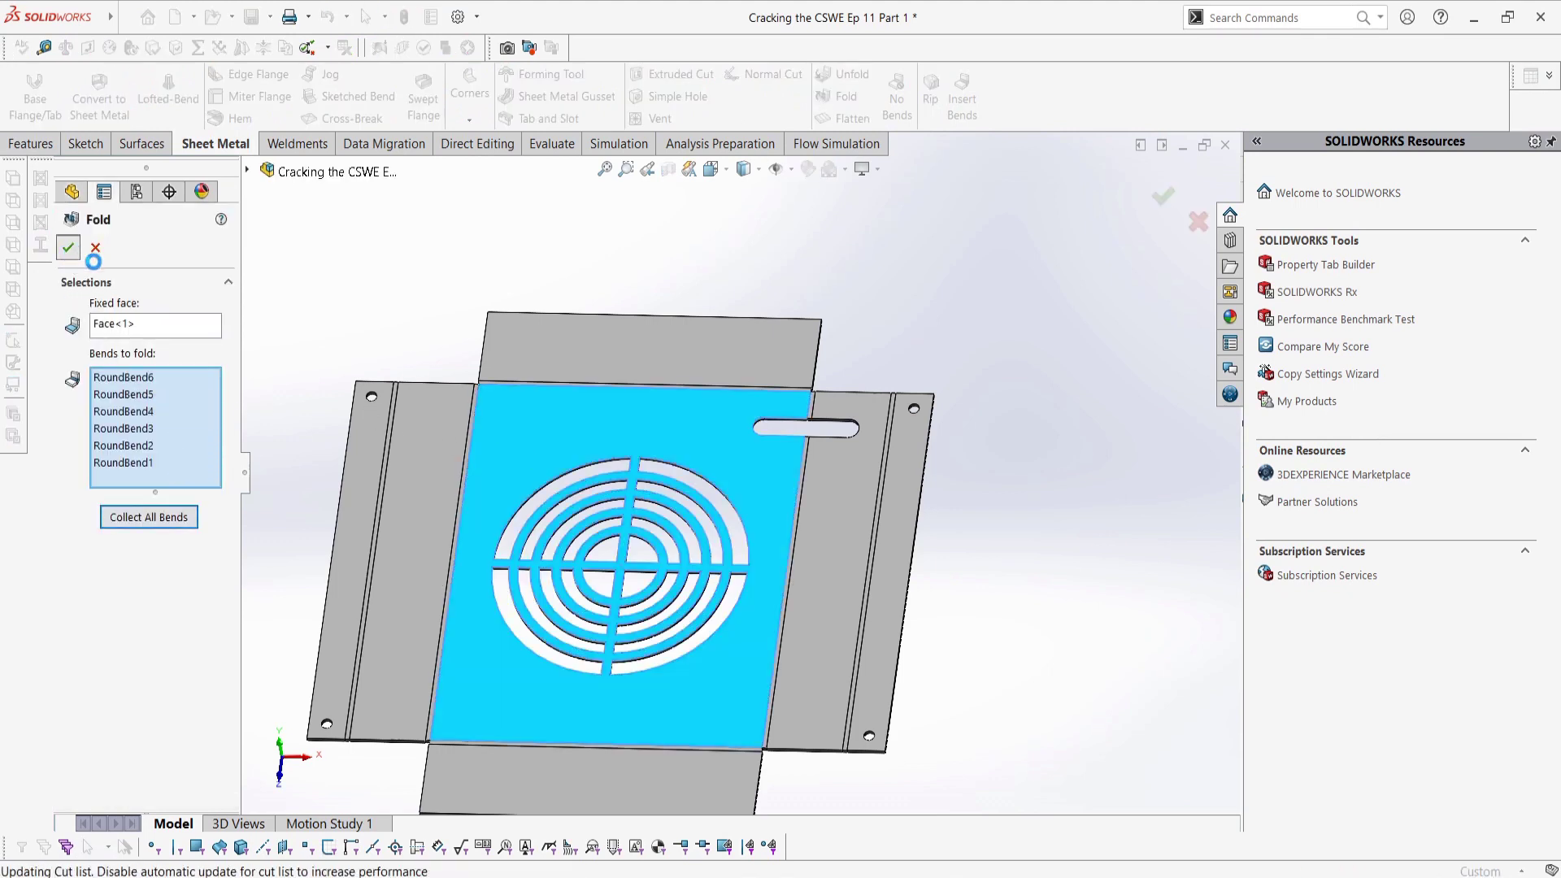
scroll(805, 467, "down", 5)
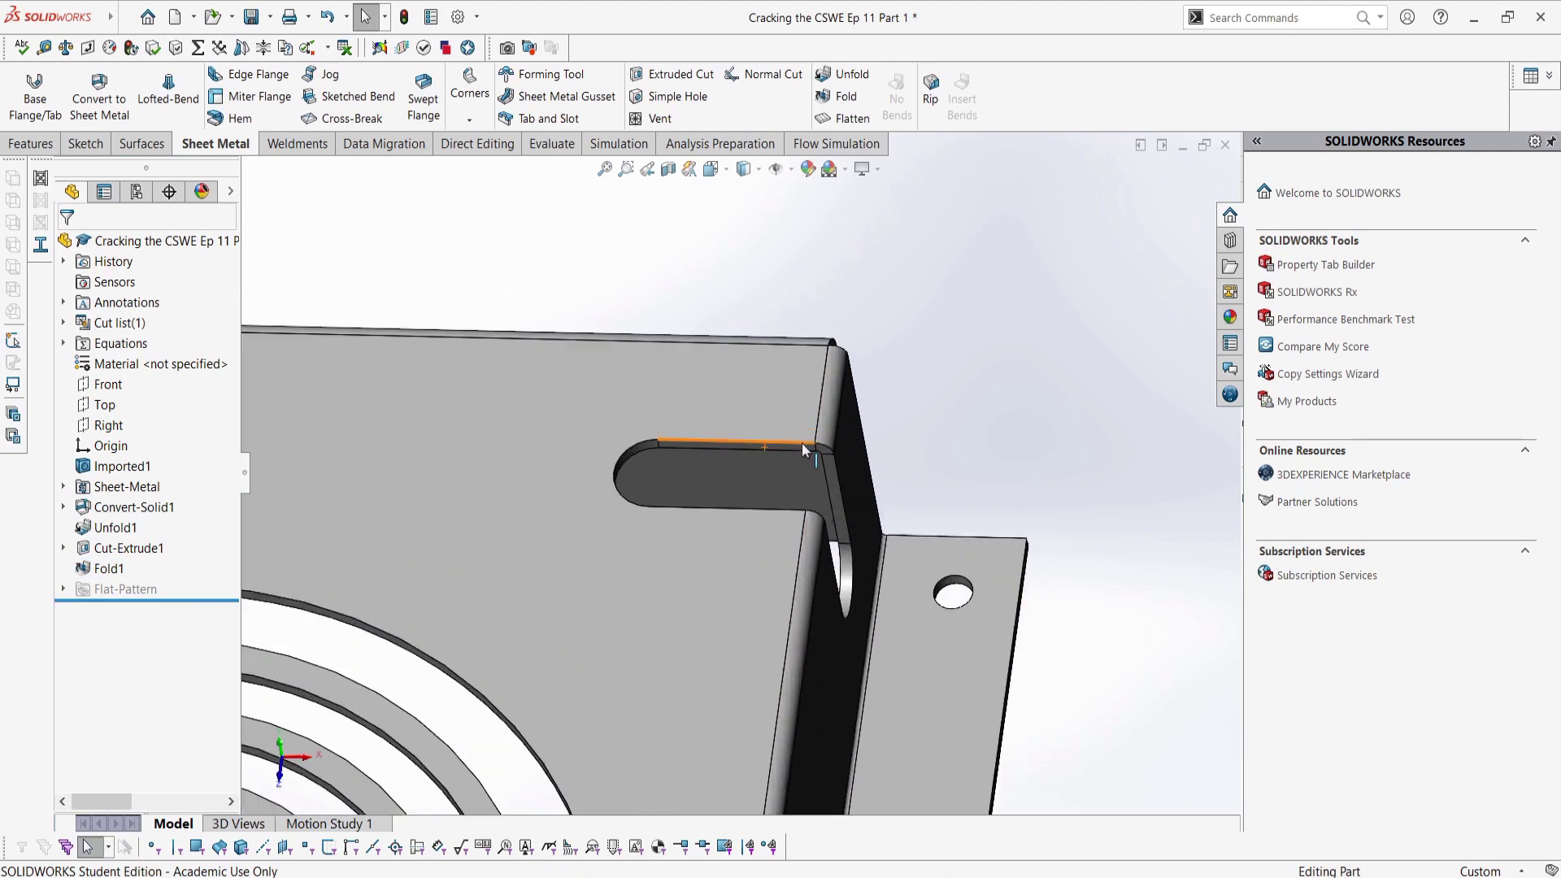
middle_click_drag(802, 443, 656, 578)
scroll(687, 478, "up", 5)
scroll(772, 496, "up", 4)
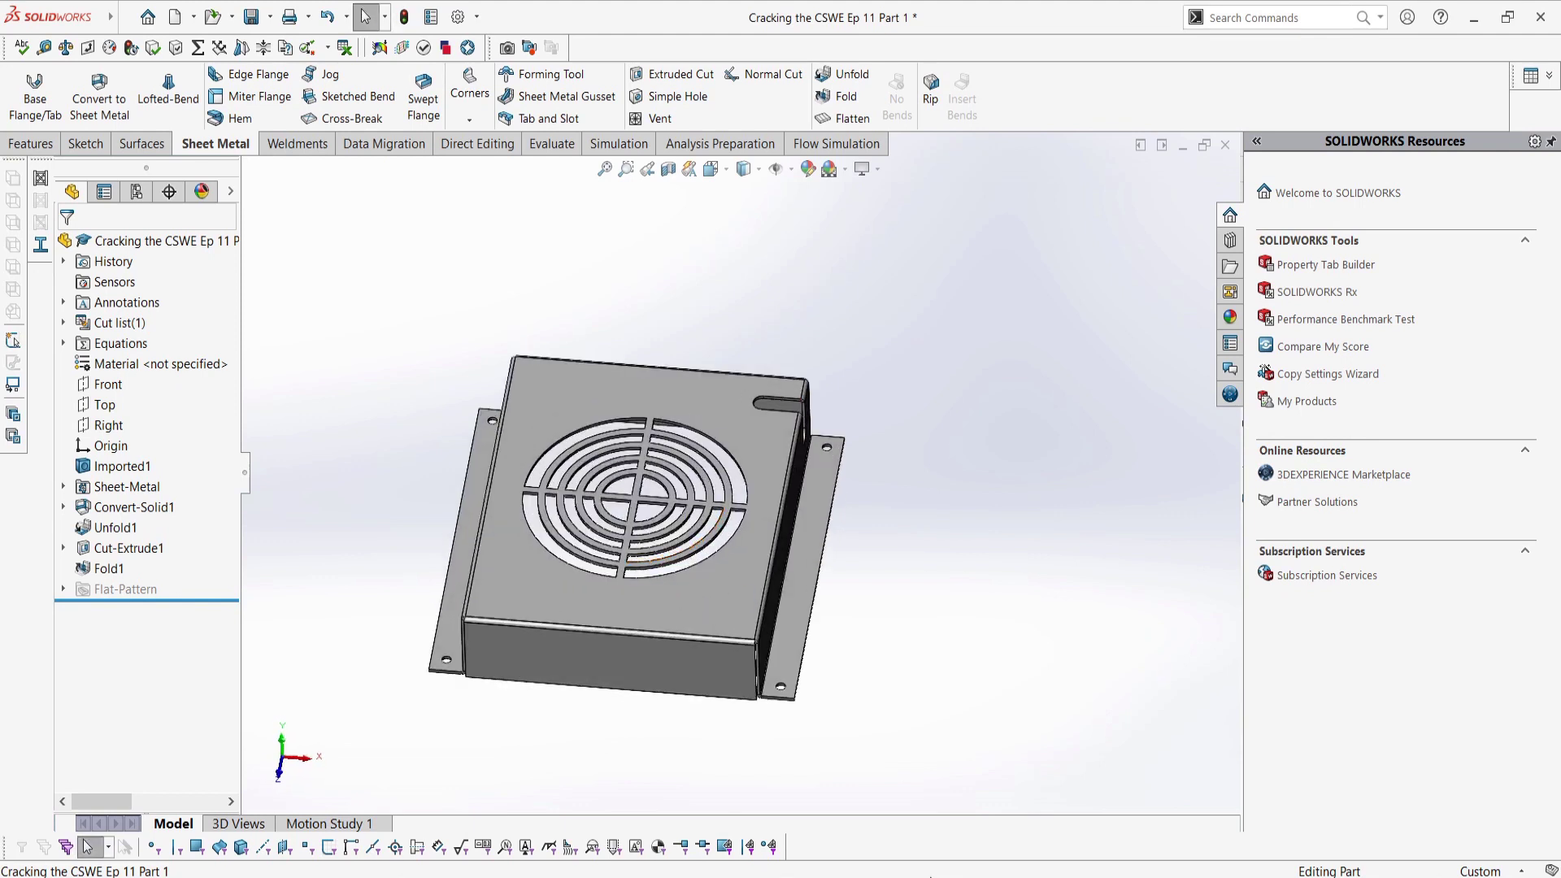